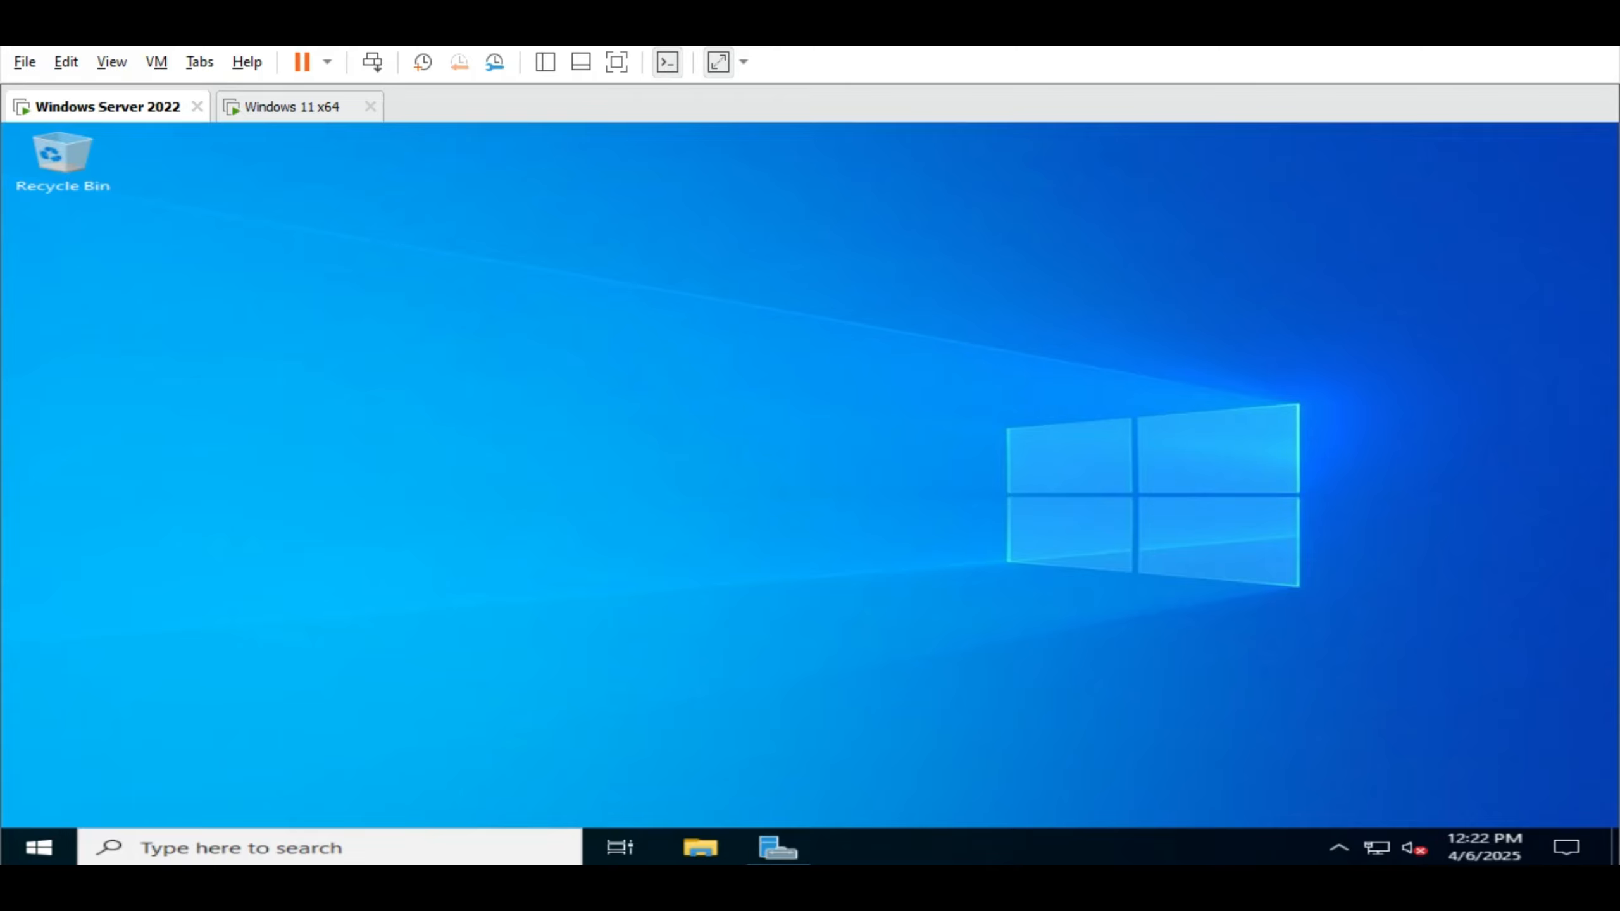
# Open Server Manager on the Windows Server 2022 machine and launch Active Directory Users and Computers.
pyautogui.press('super')
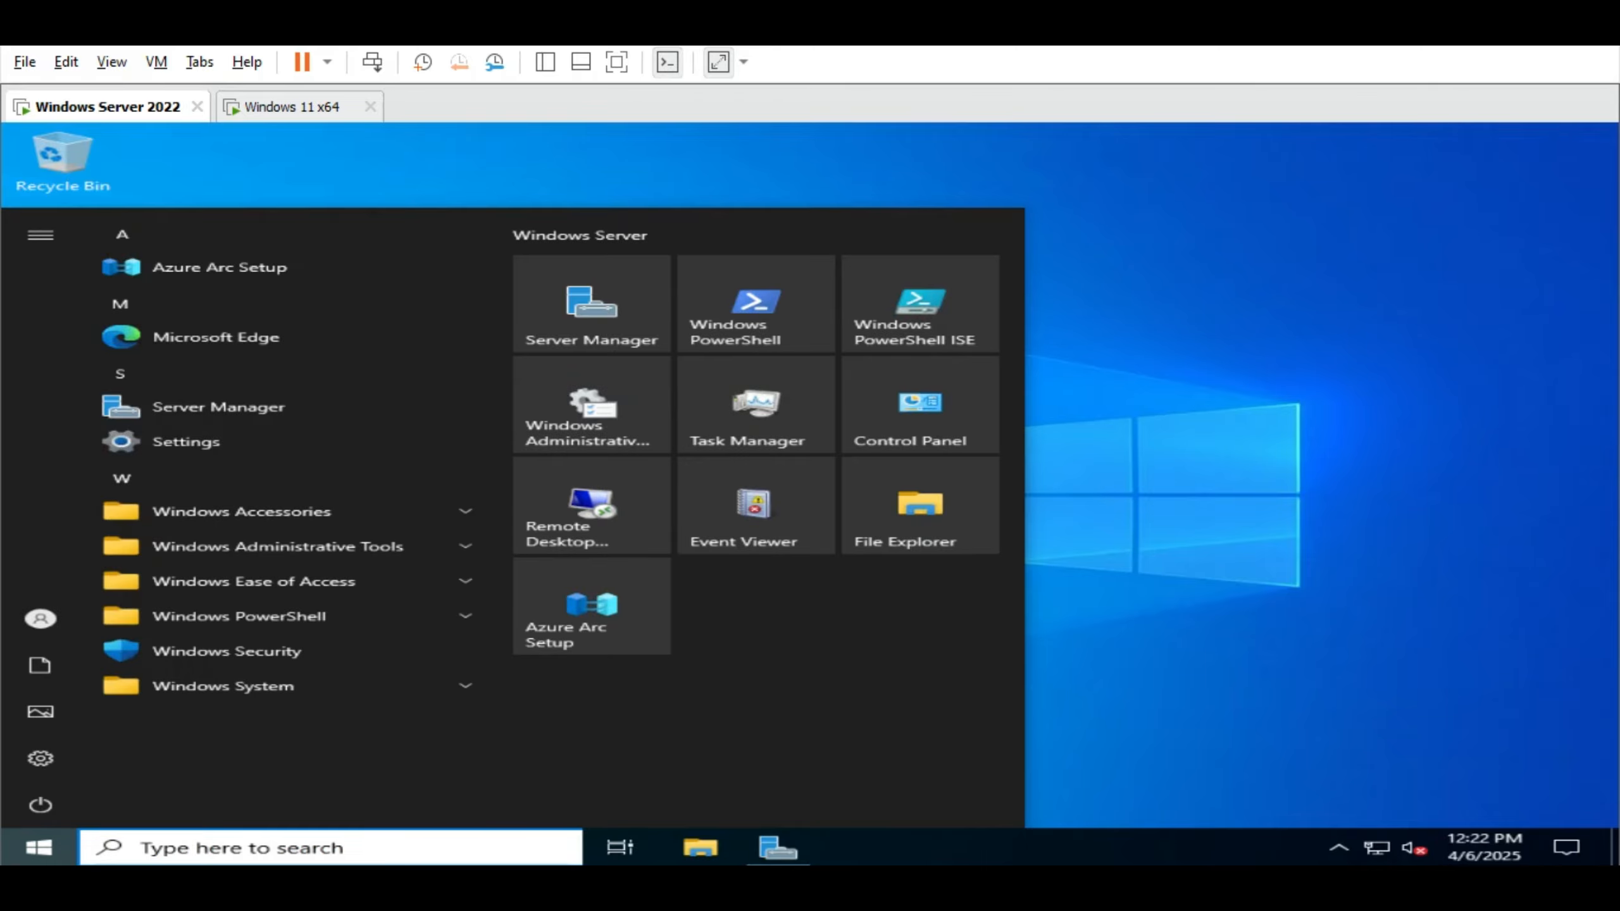
pyautogui.write('server')
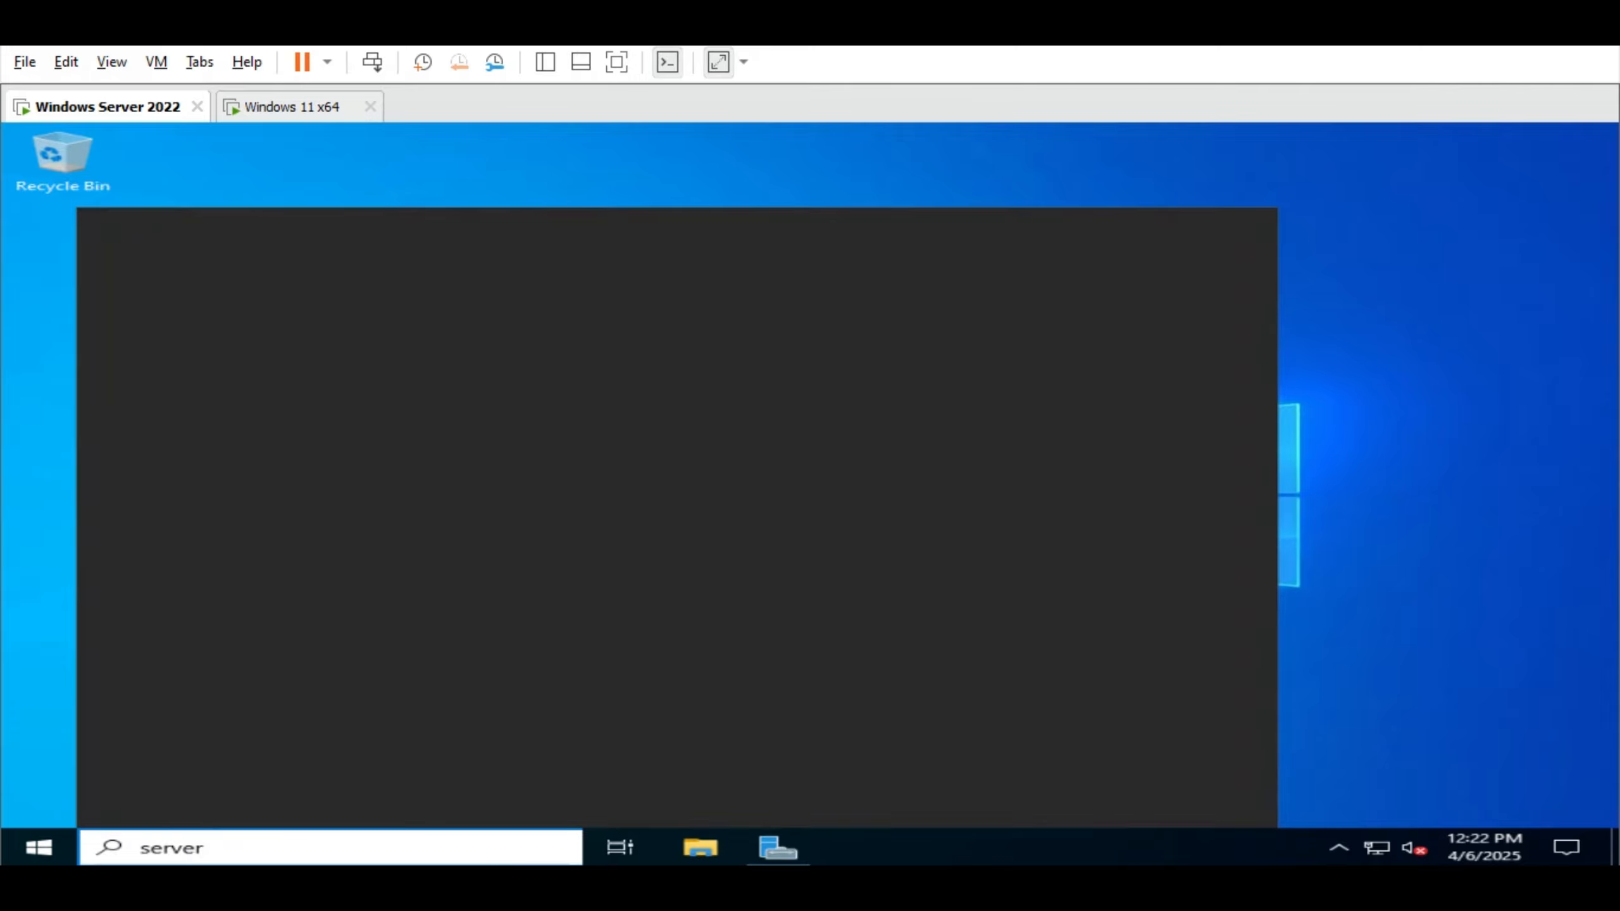
pyautogui.press('Return')
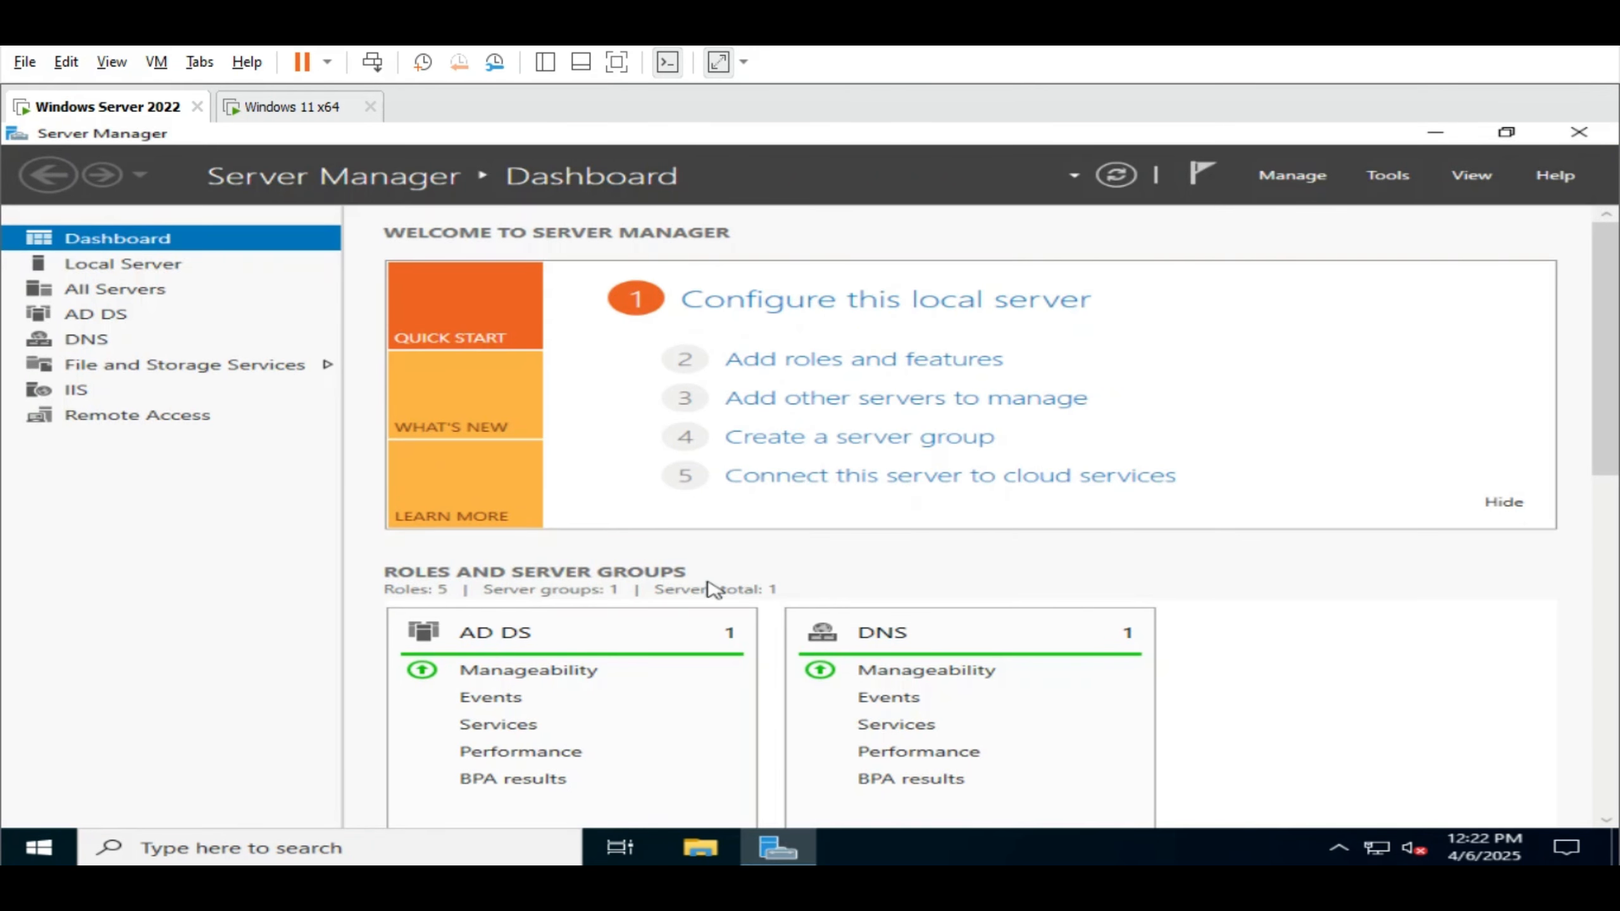
pyautogui.click(1380, 182)
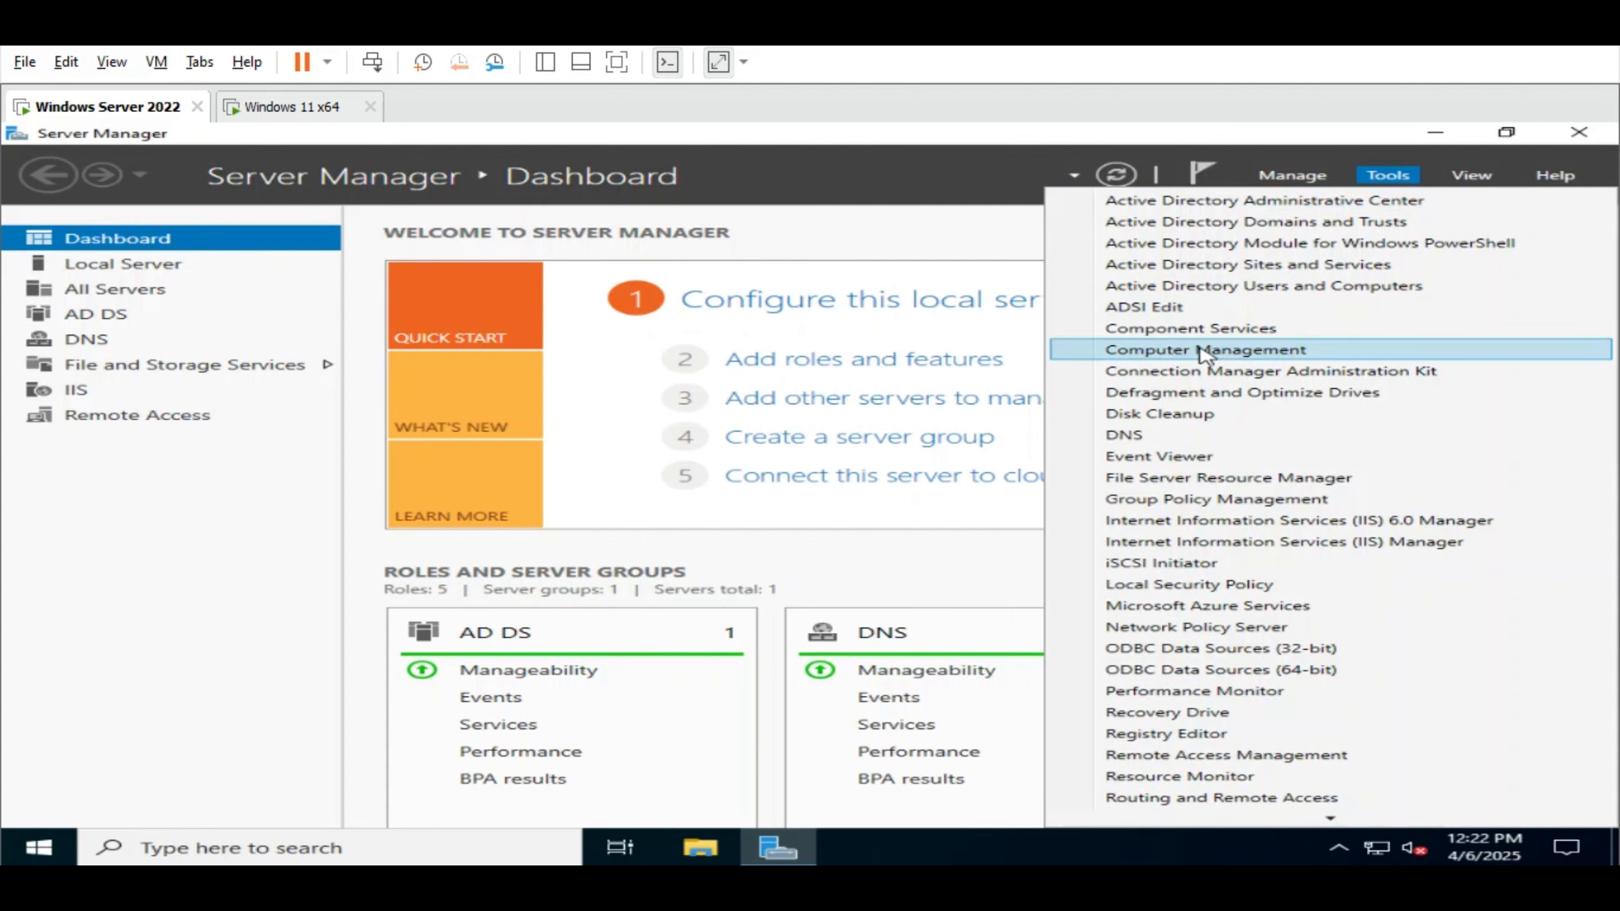
pyautogui.click(1205, 289)
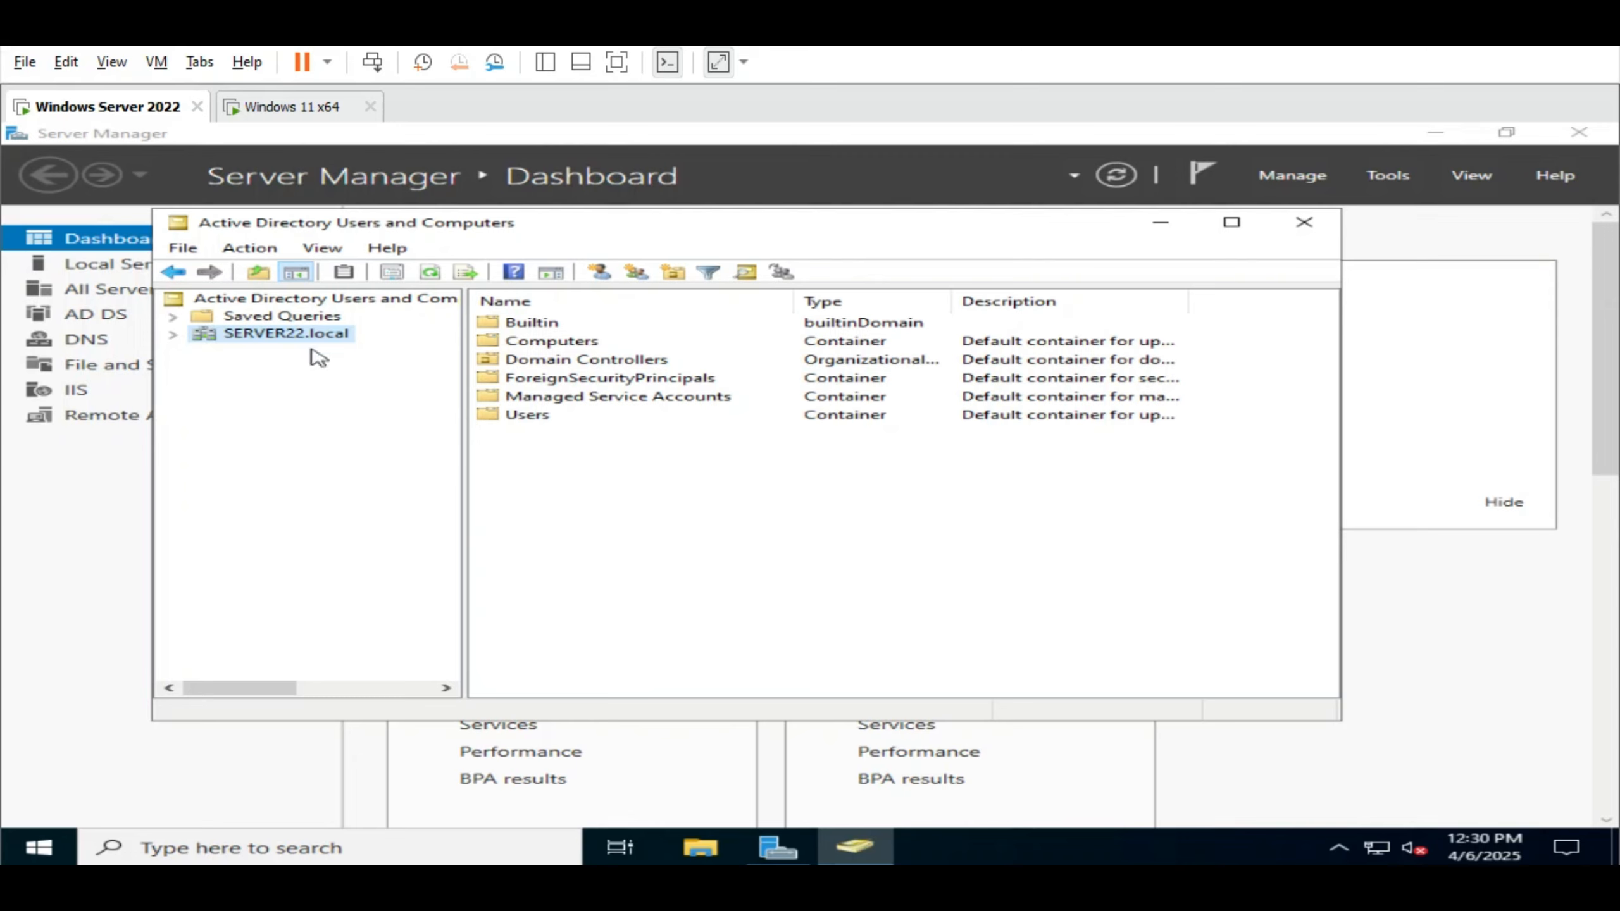
# Start a new user in the Users container of SERVER22.local with first name ITLAB and last name USER.
pyautogui.doubleClick(530, 420)
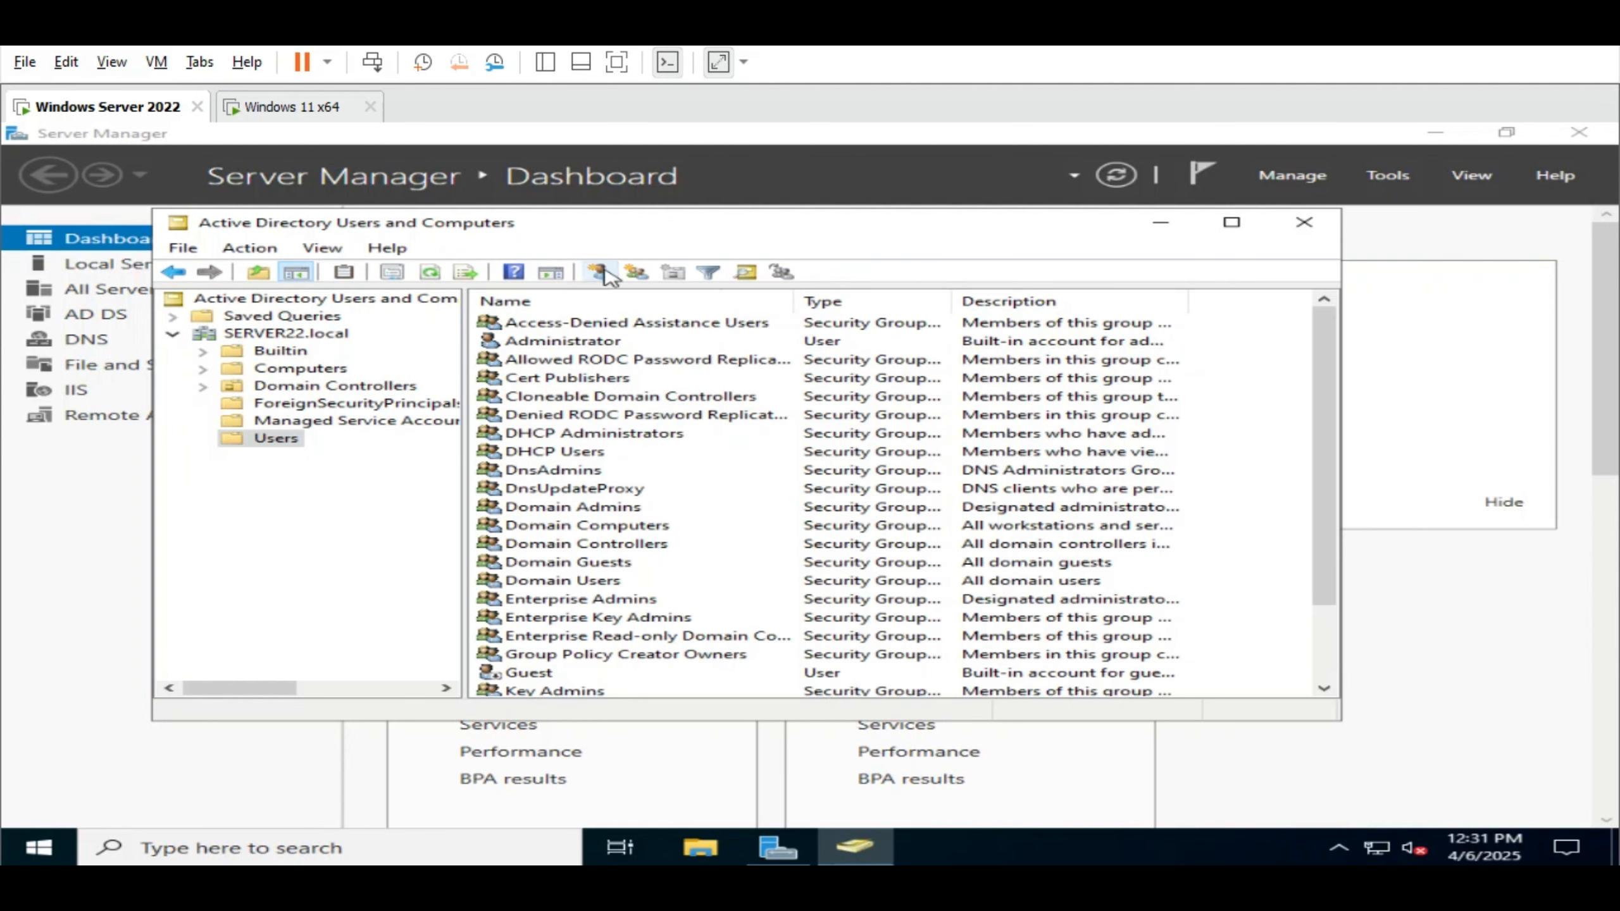
pyautogui.click(598, 274)
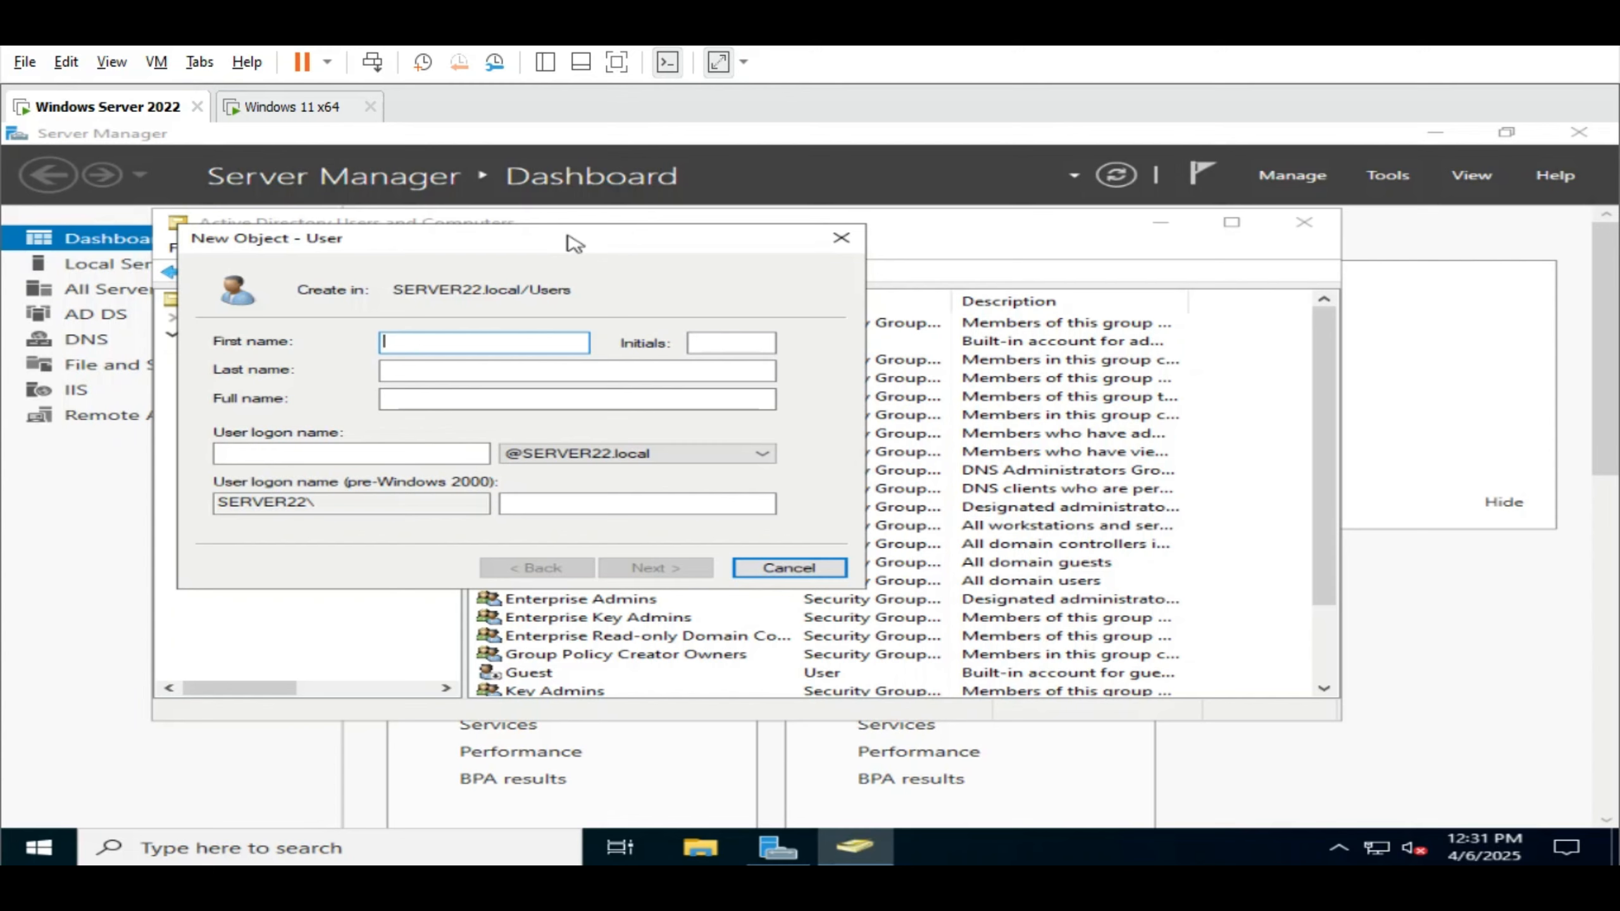
pyautogui.write('ITLAB')
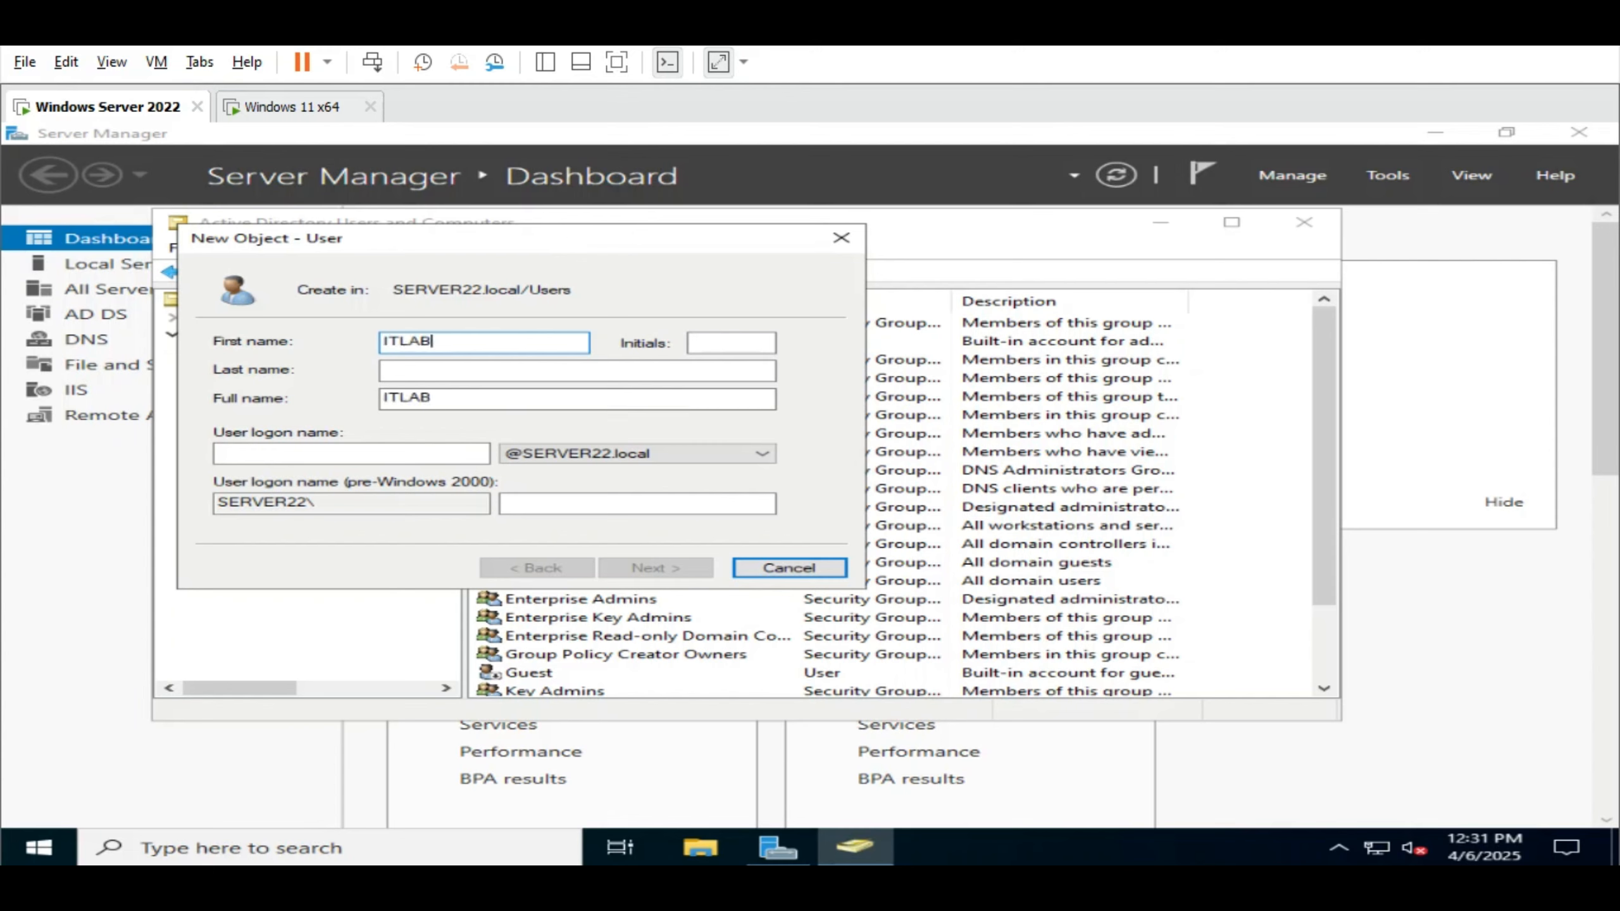
pyautogui.press('Tab')
pyautogui.press('Tab')
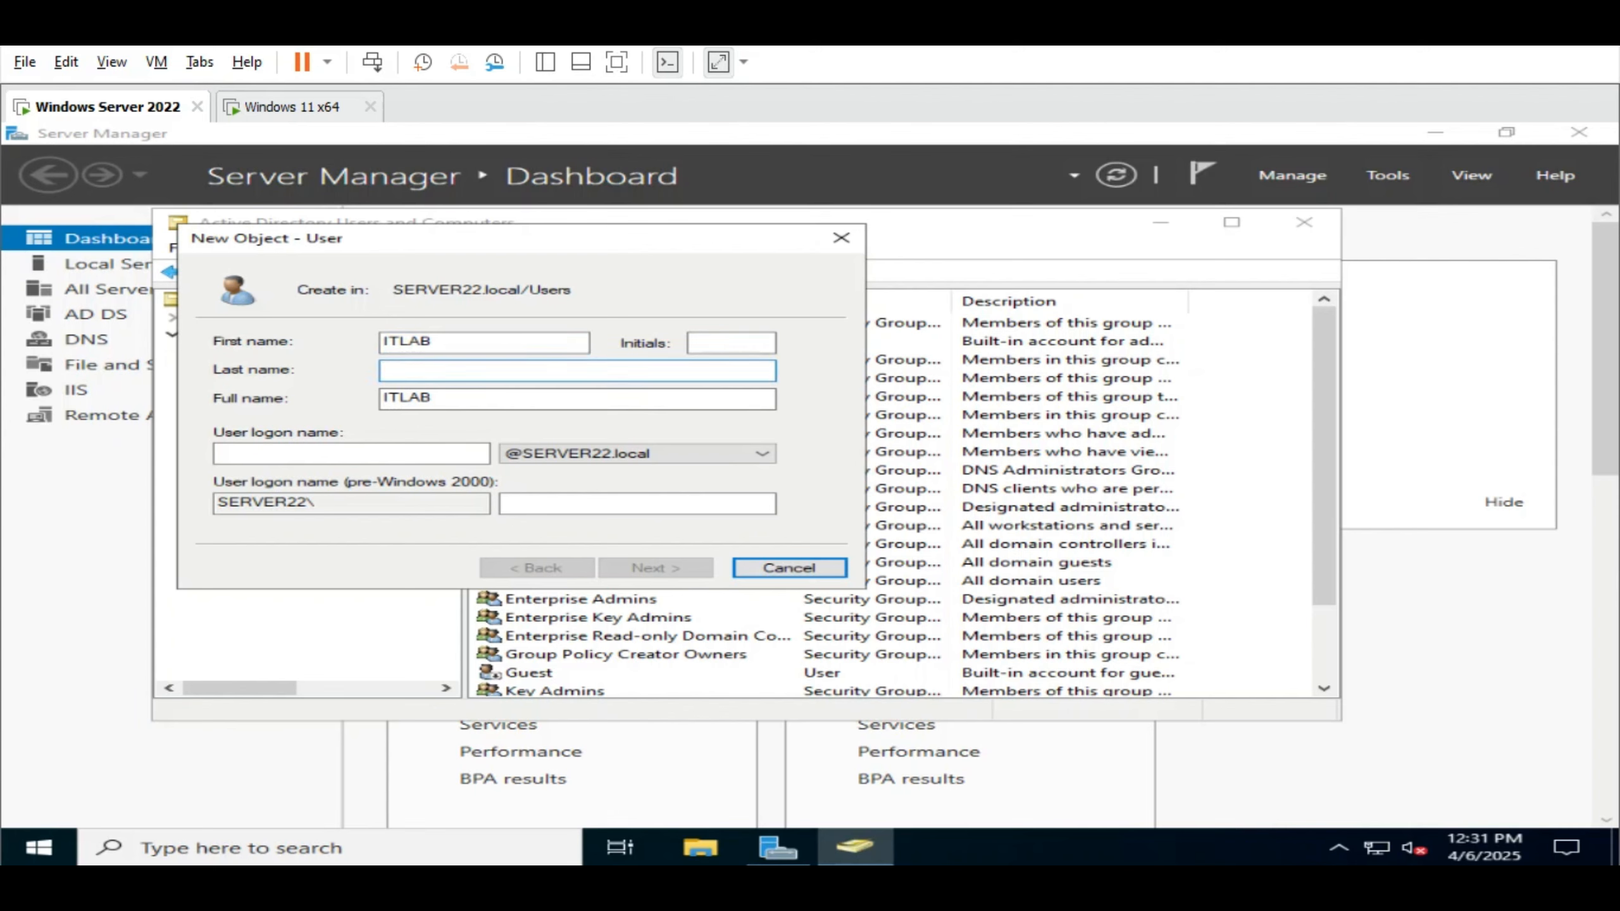
pyautogui.write('User')
pyautogui.press('BackSpace')
pyautogui.press('BackSpace')
pyautogui.press('BackSpace')
pyautogui.write('SER')
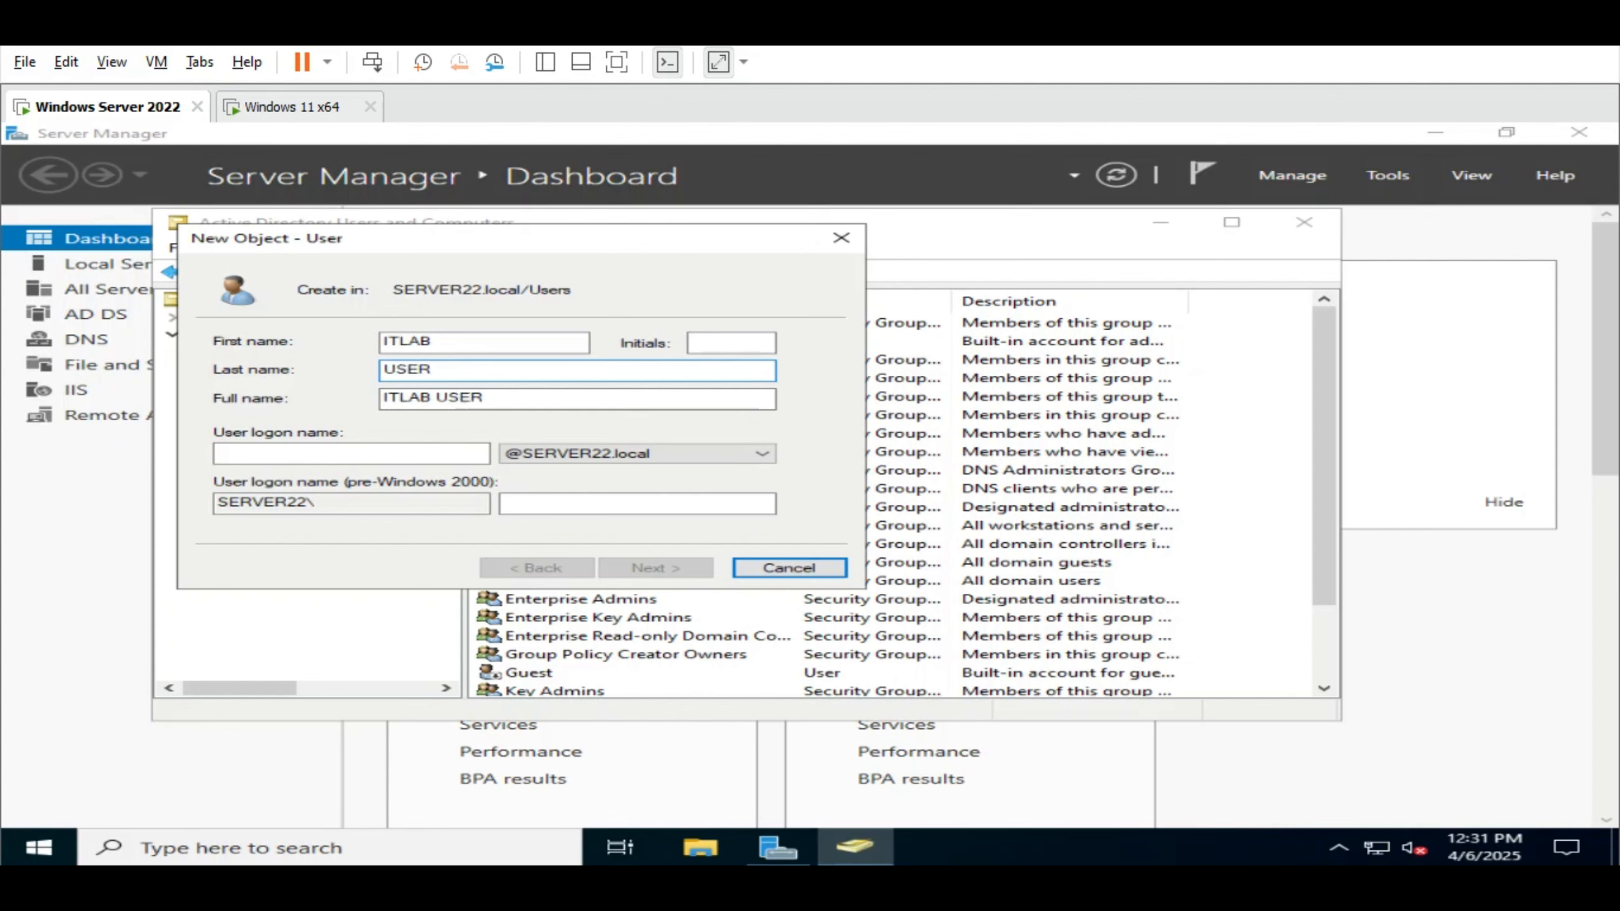
pyautogui.press('Tab')
pyautogui.press('Tab')
pyautogui.press('Tab')
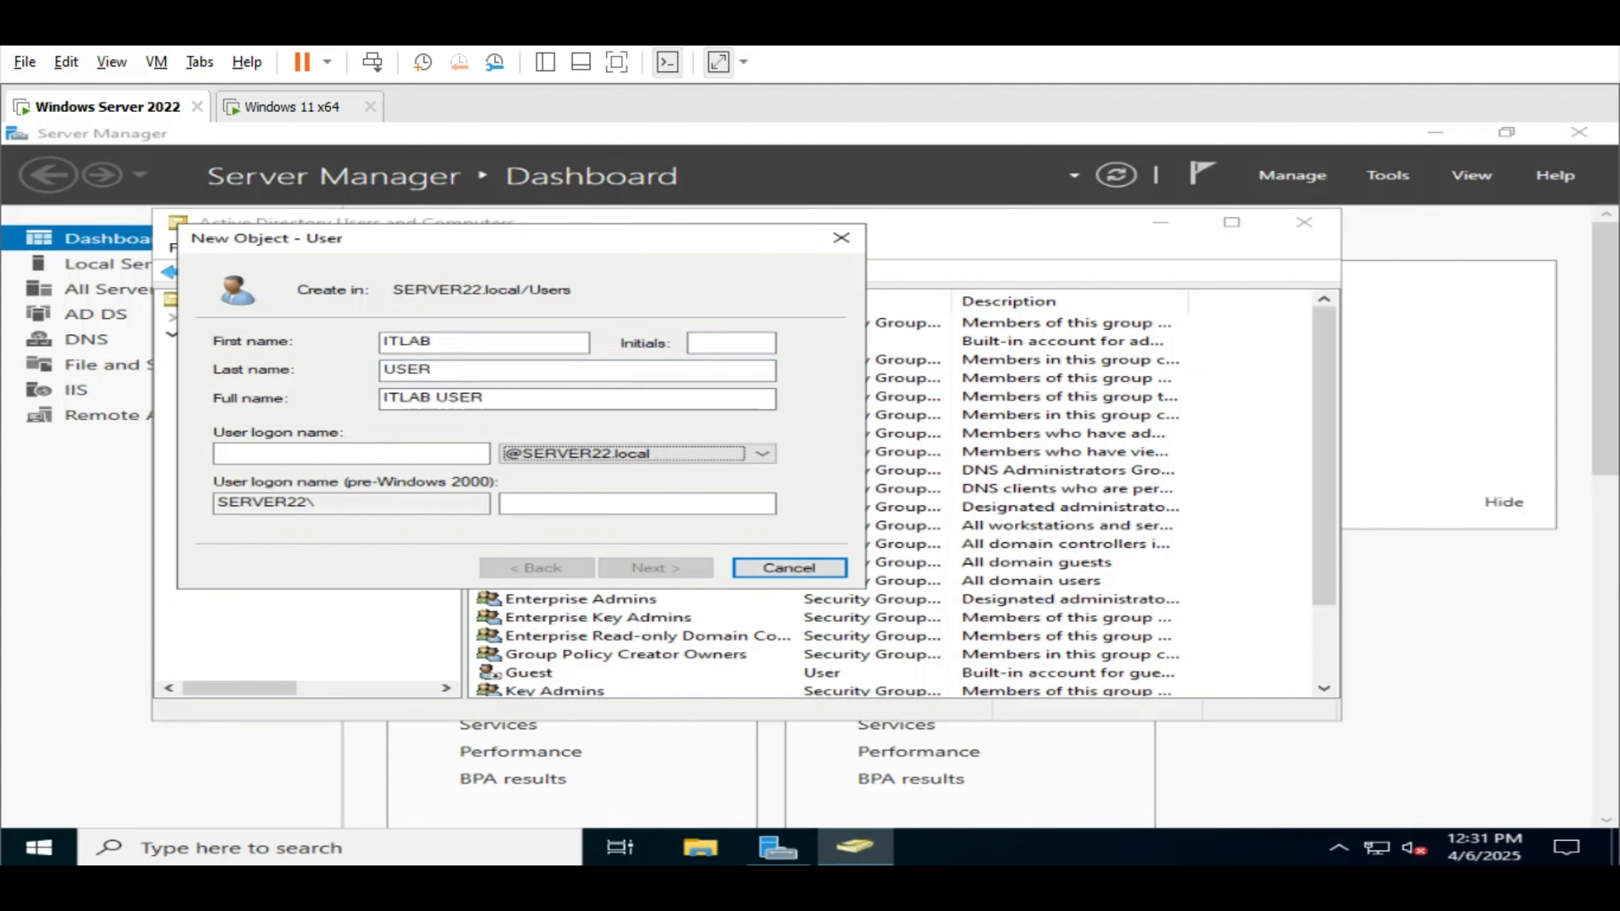
# Set the new user's logon name to i.user in the SERVER22.local domain and proceed to the password settings.
pyautogui.click(257, 458)
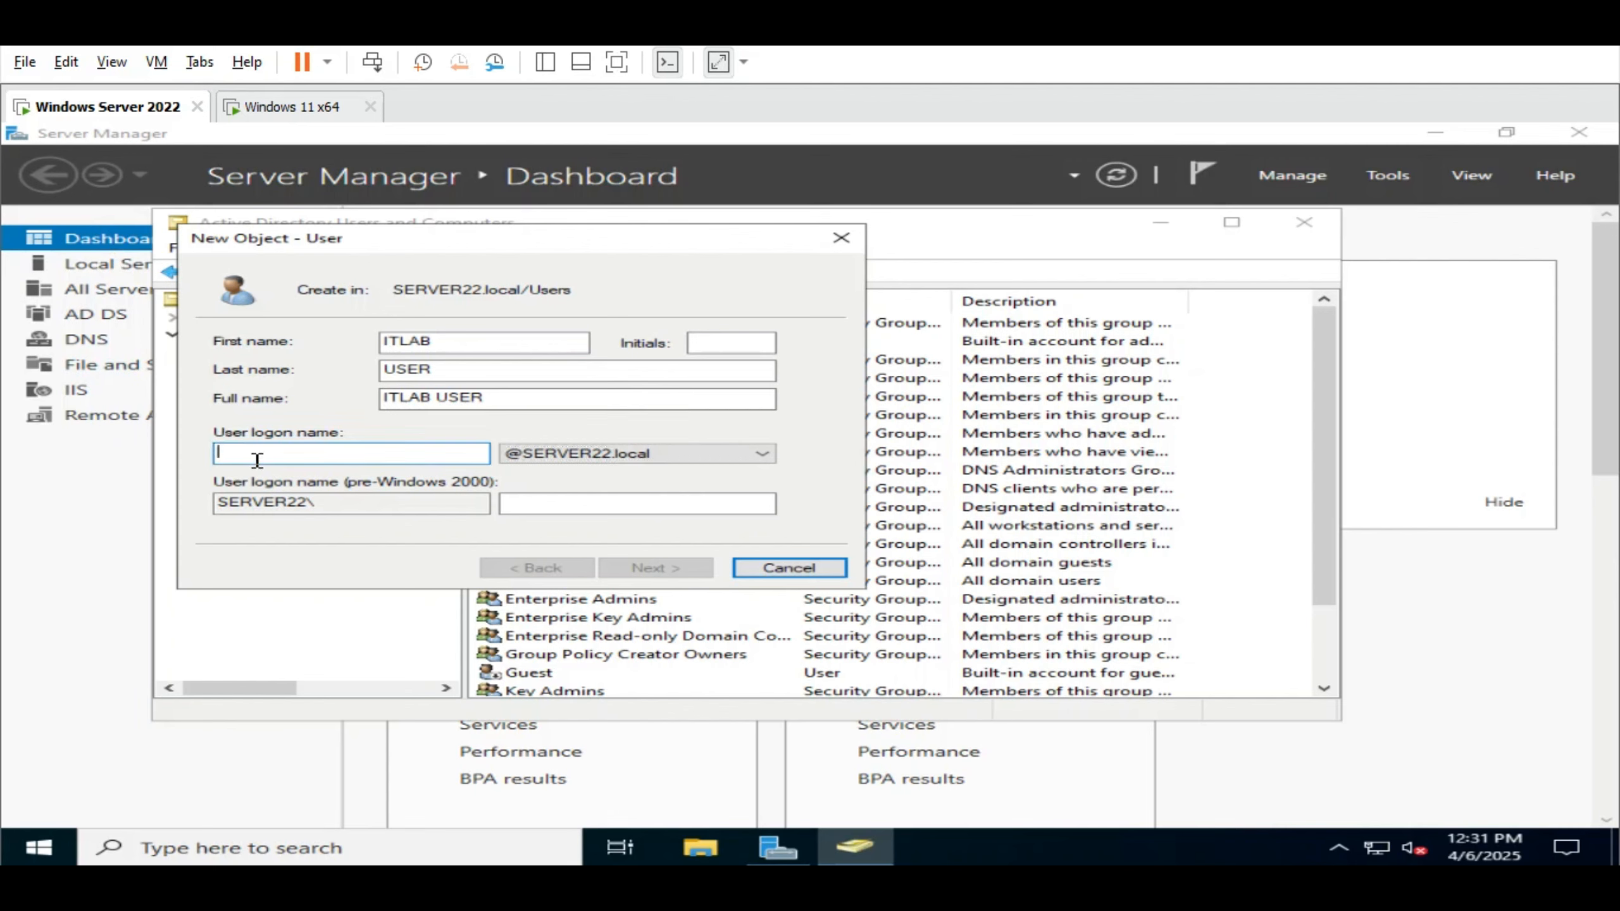
pyautogui.write('i.')
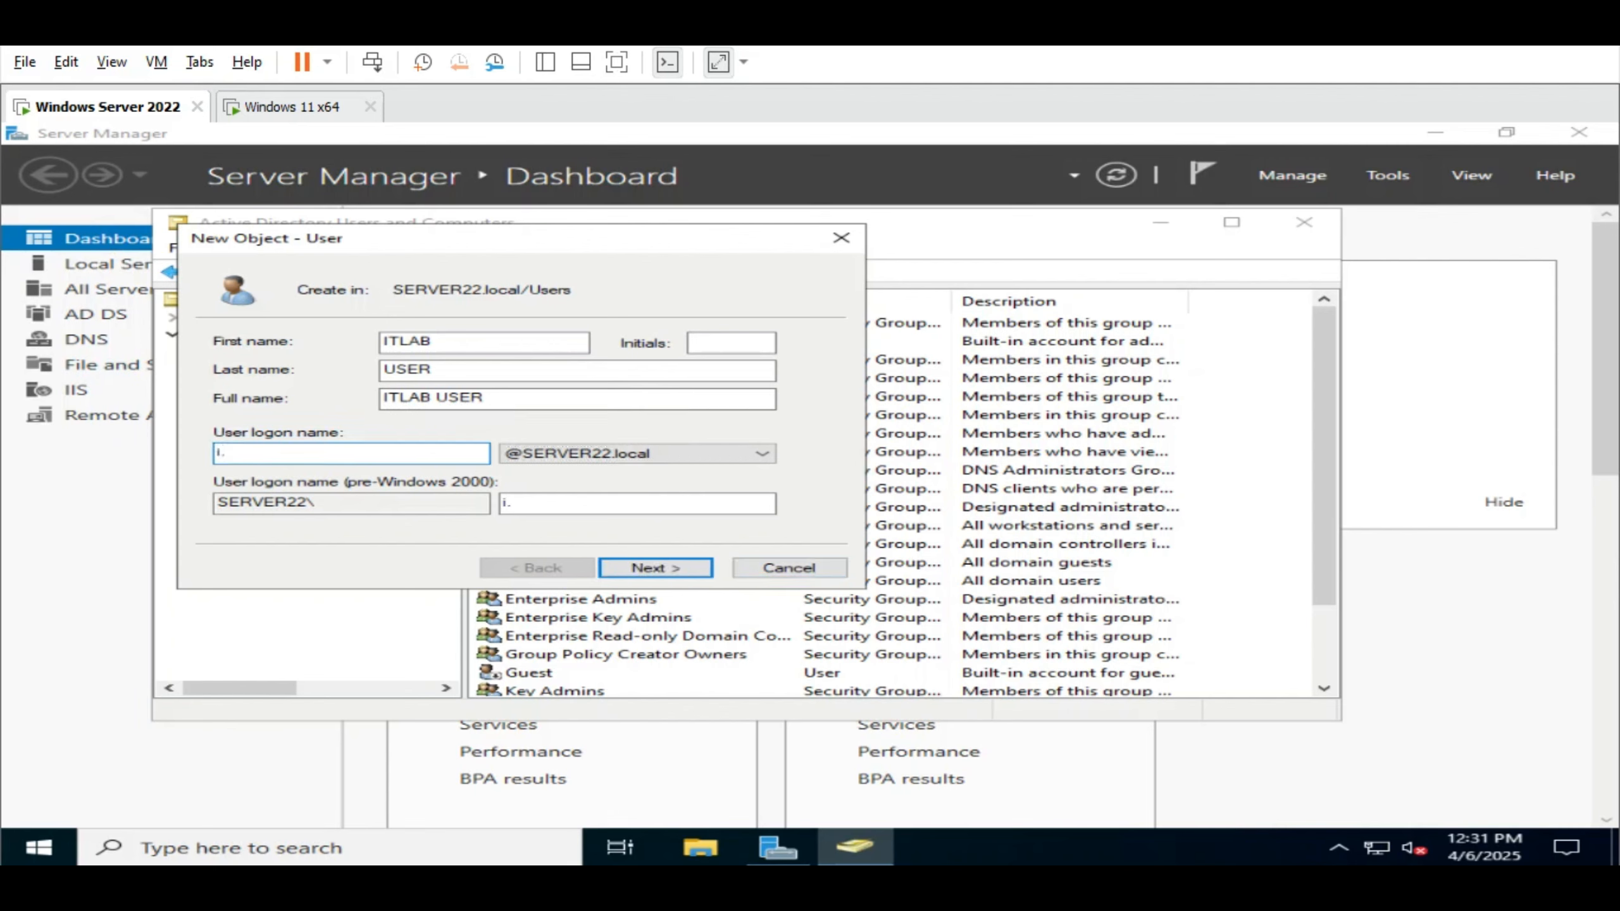
pyautogui.write('user')
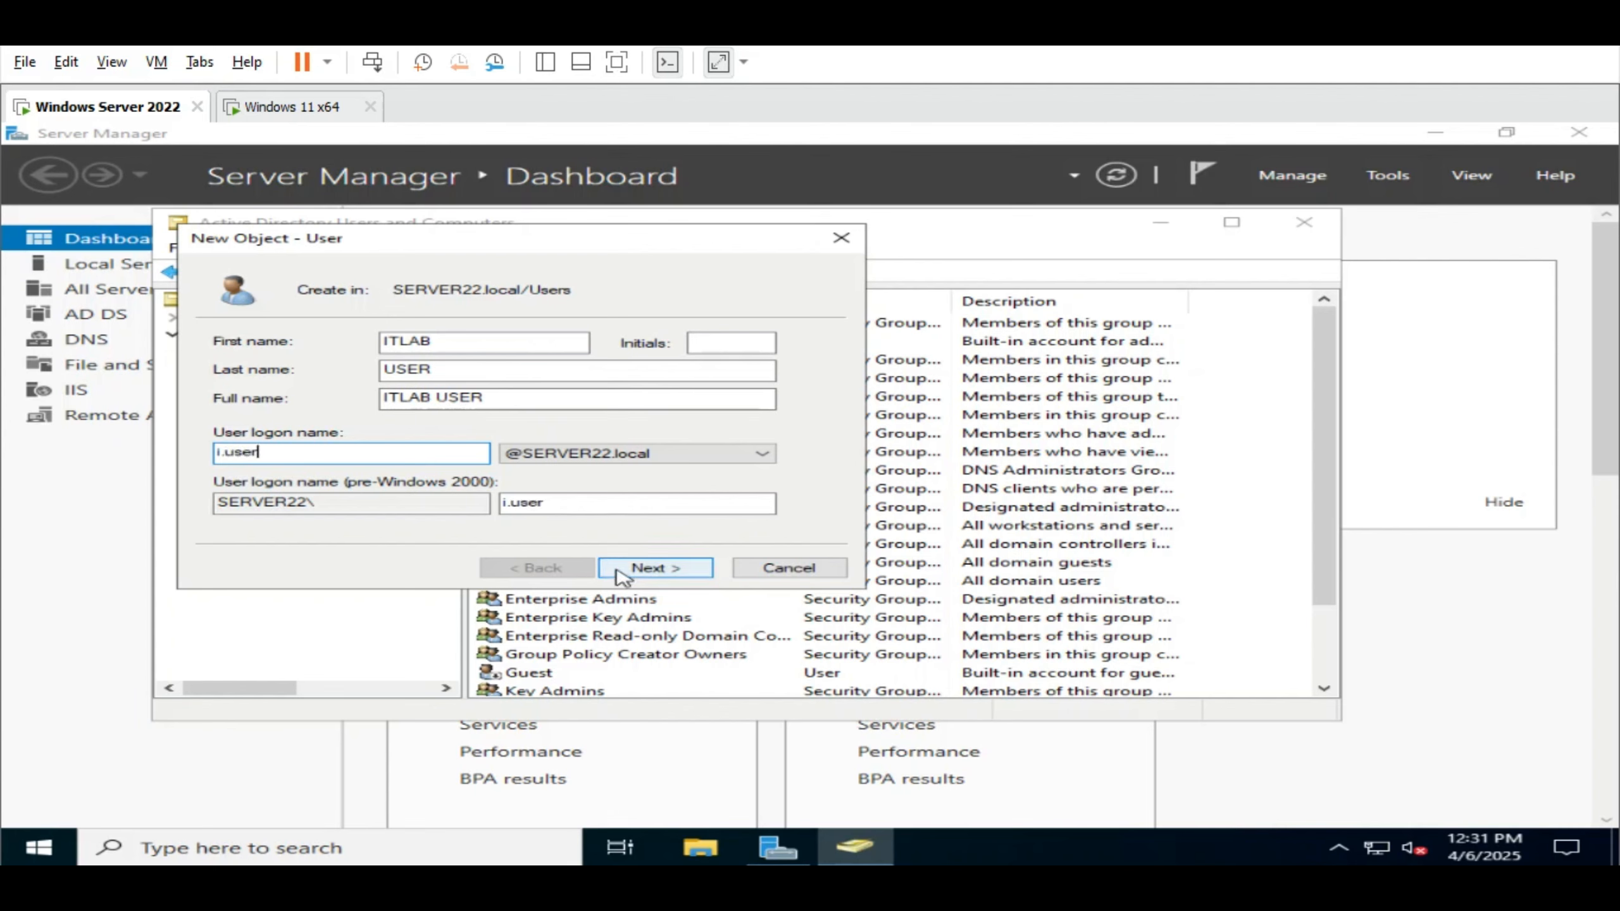
pyautogui.click(641, 570)
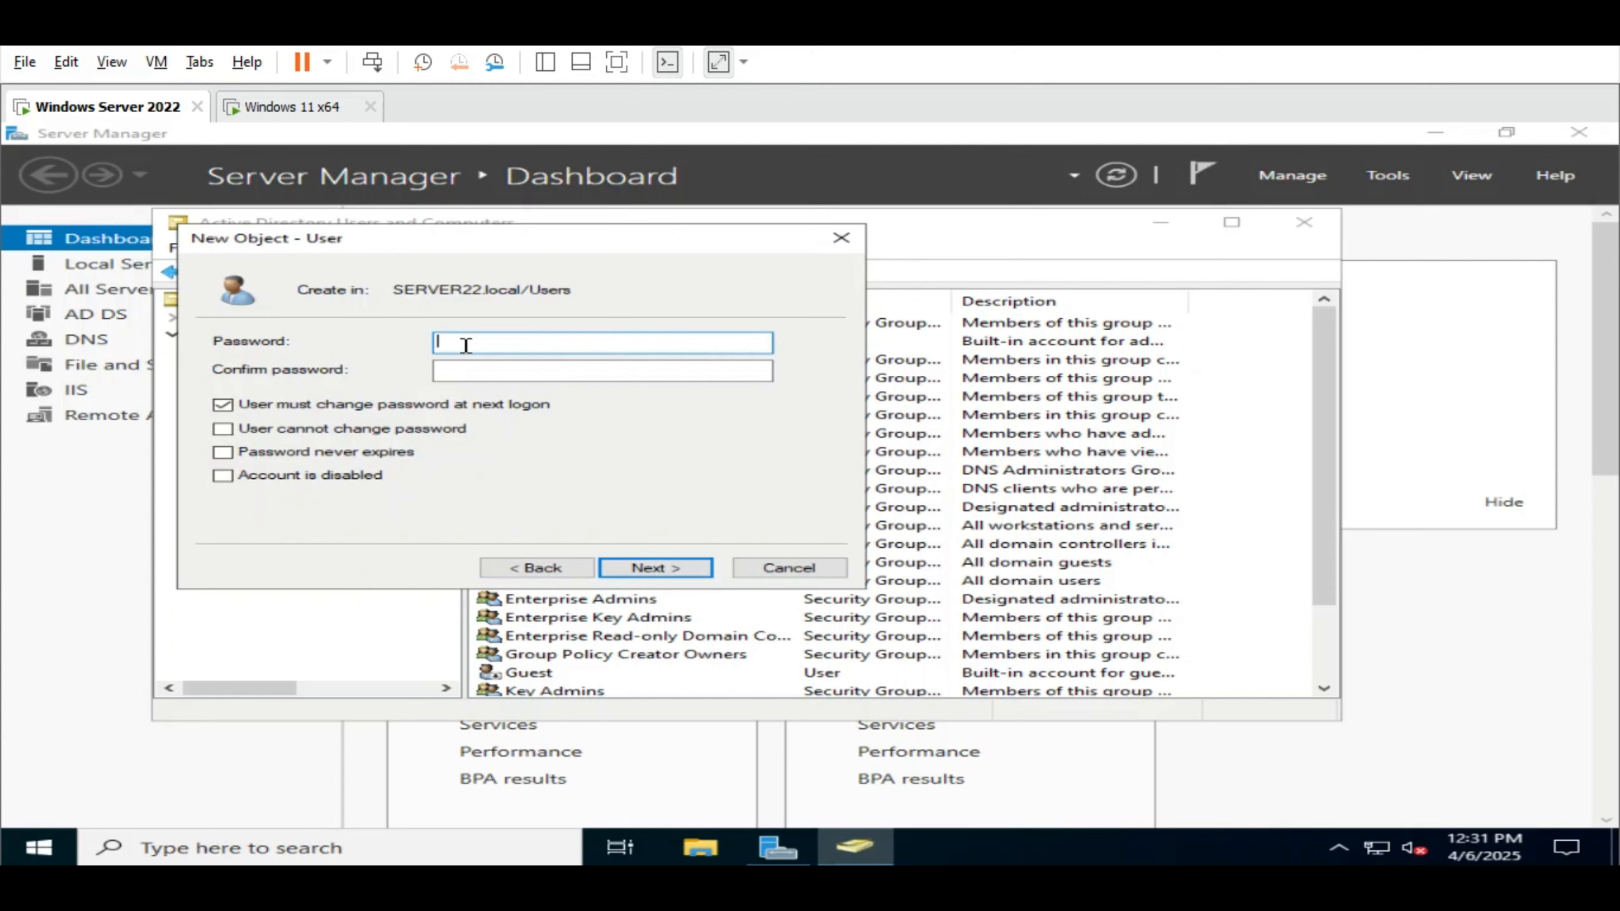
# Enter the new user's account password and repeat it in the confirmation field.
pyautogui.write('••••••••••')
pyautogui.press('Tab')
pyautogui.write('•')
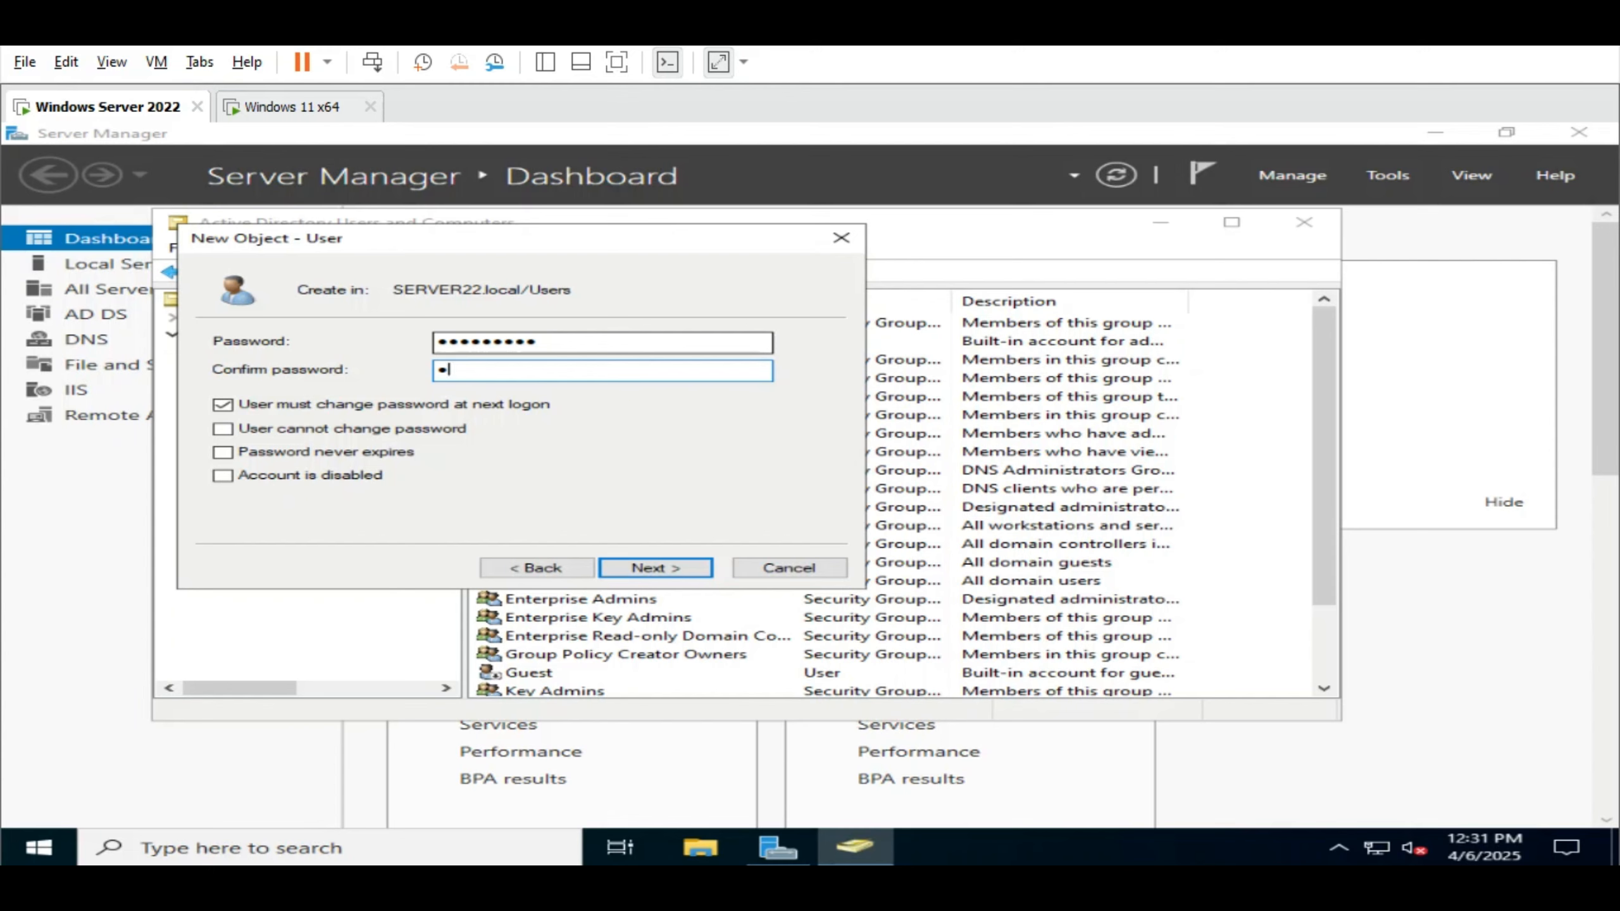
pyautogui.write('•••••••••')
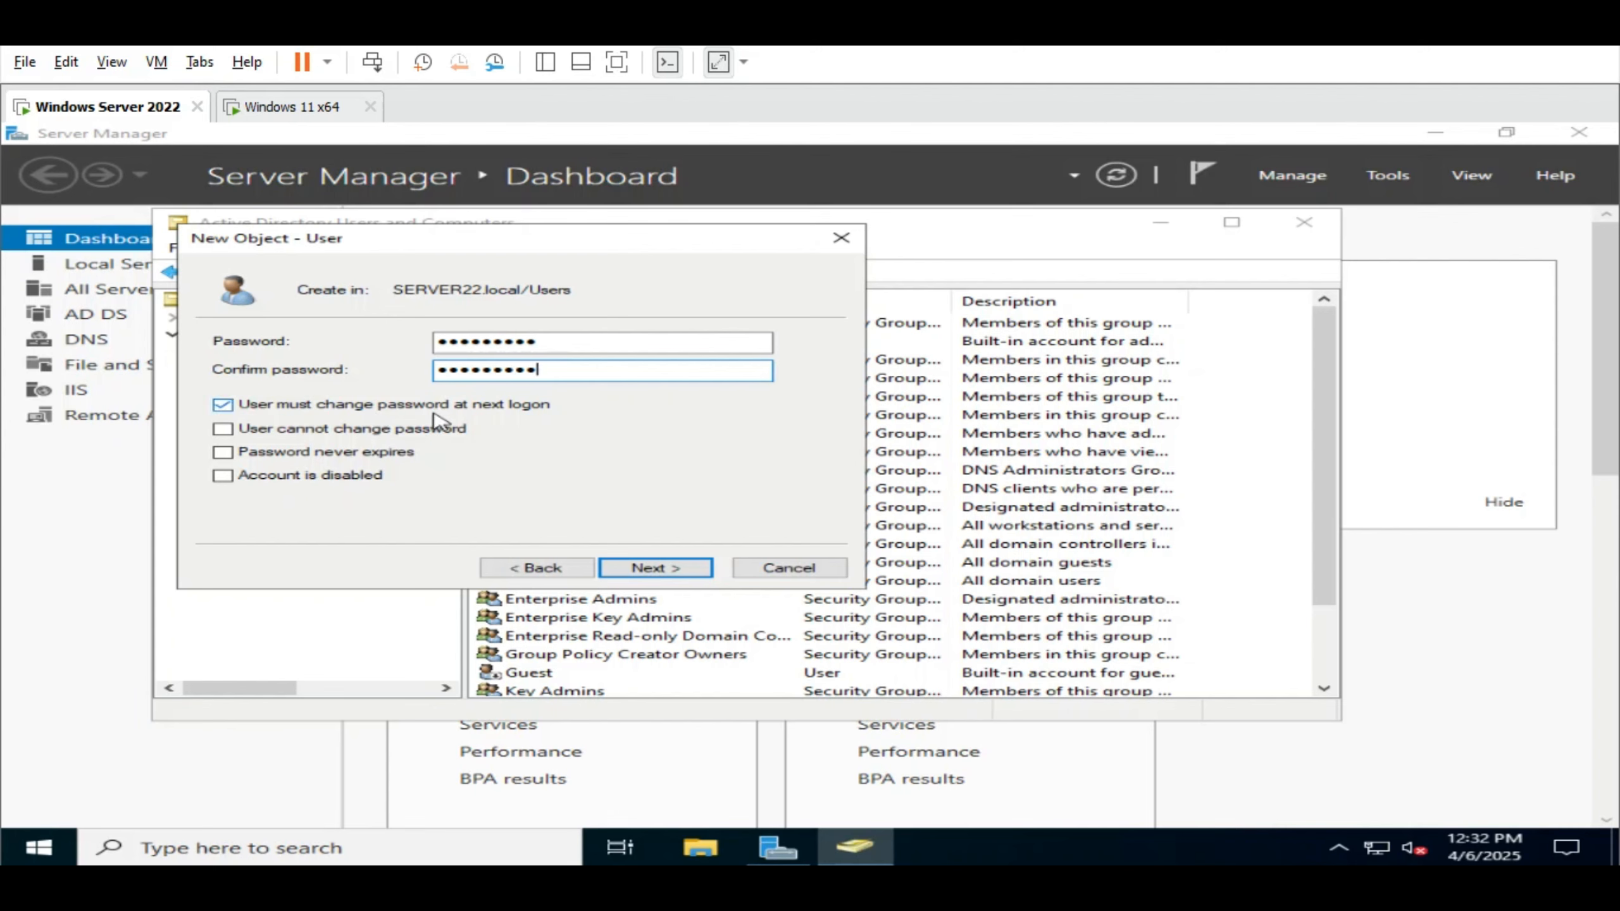
# Disable the password change at next logon, enable User cannot change password and Password never expires, and finish creating the user.
pyautogui.click(399, 412)
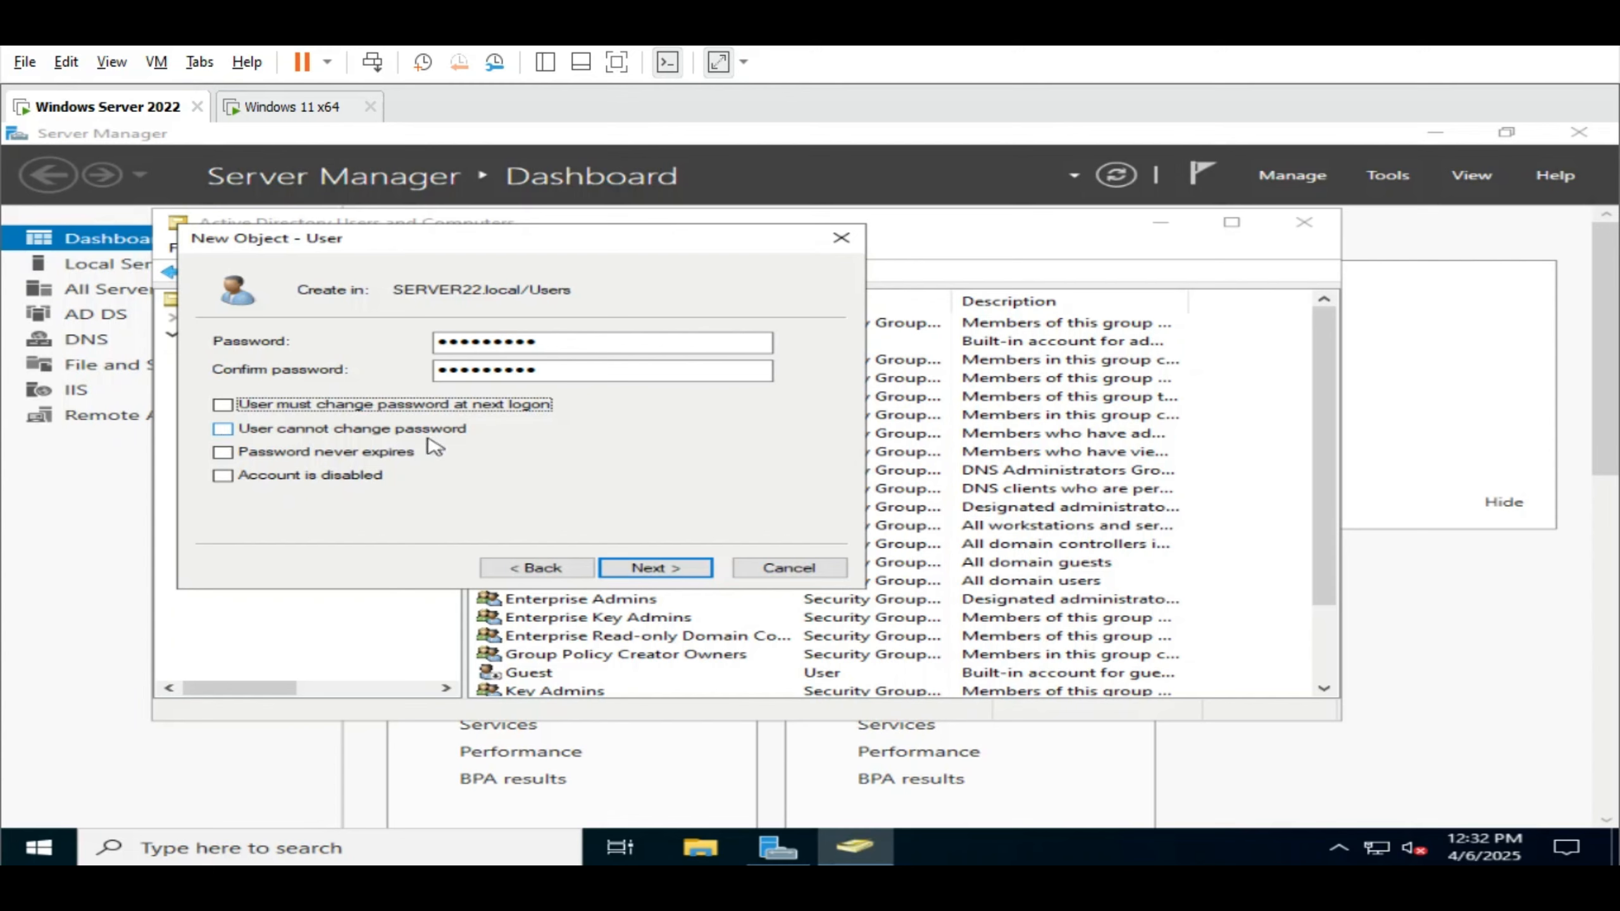
pyautogui.click(223, 428)
pyautogui.click(222, 452)
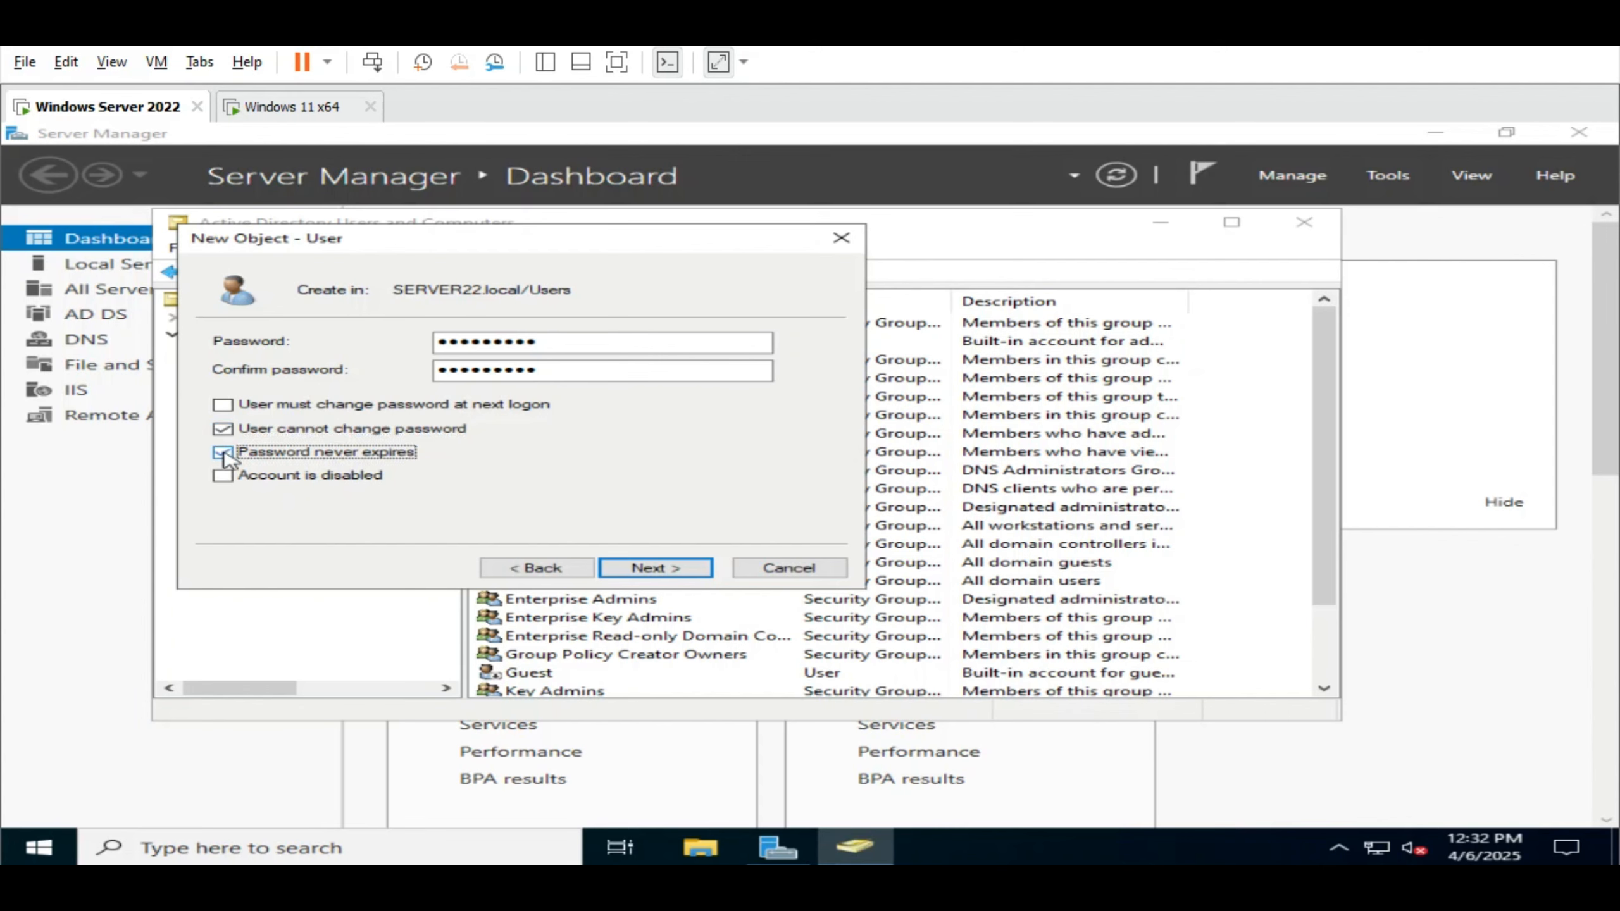
pyautogui.click(674, 573)
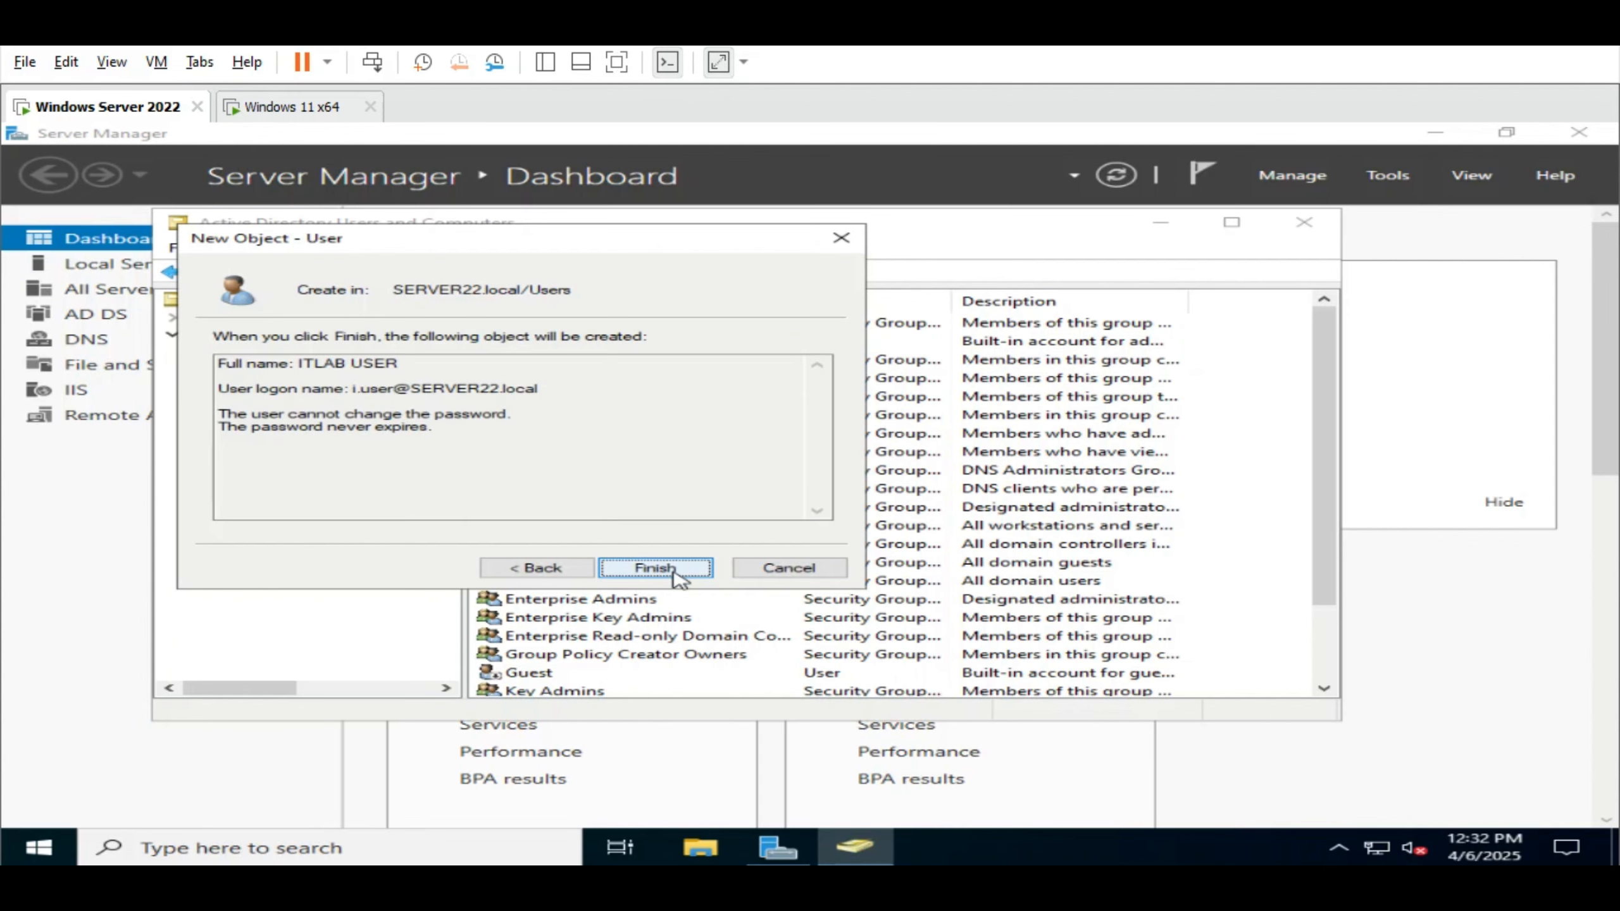
pyautogui.click(657, 568)
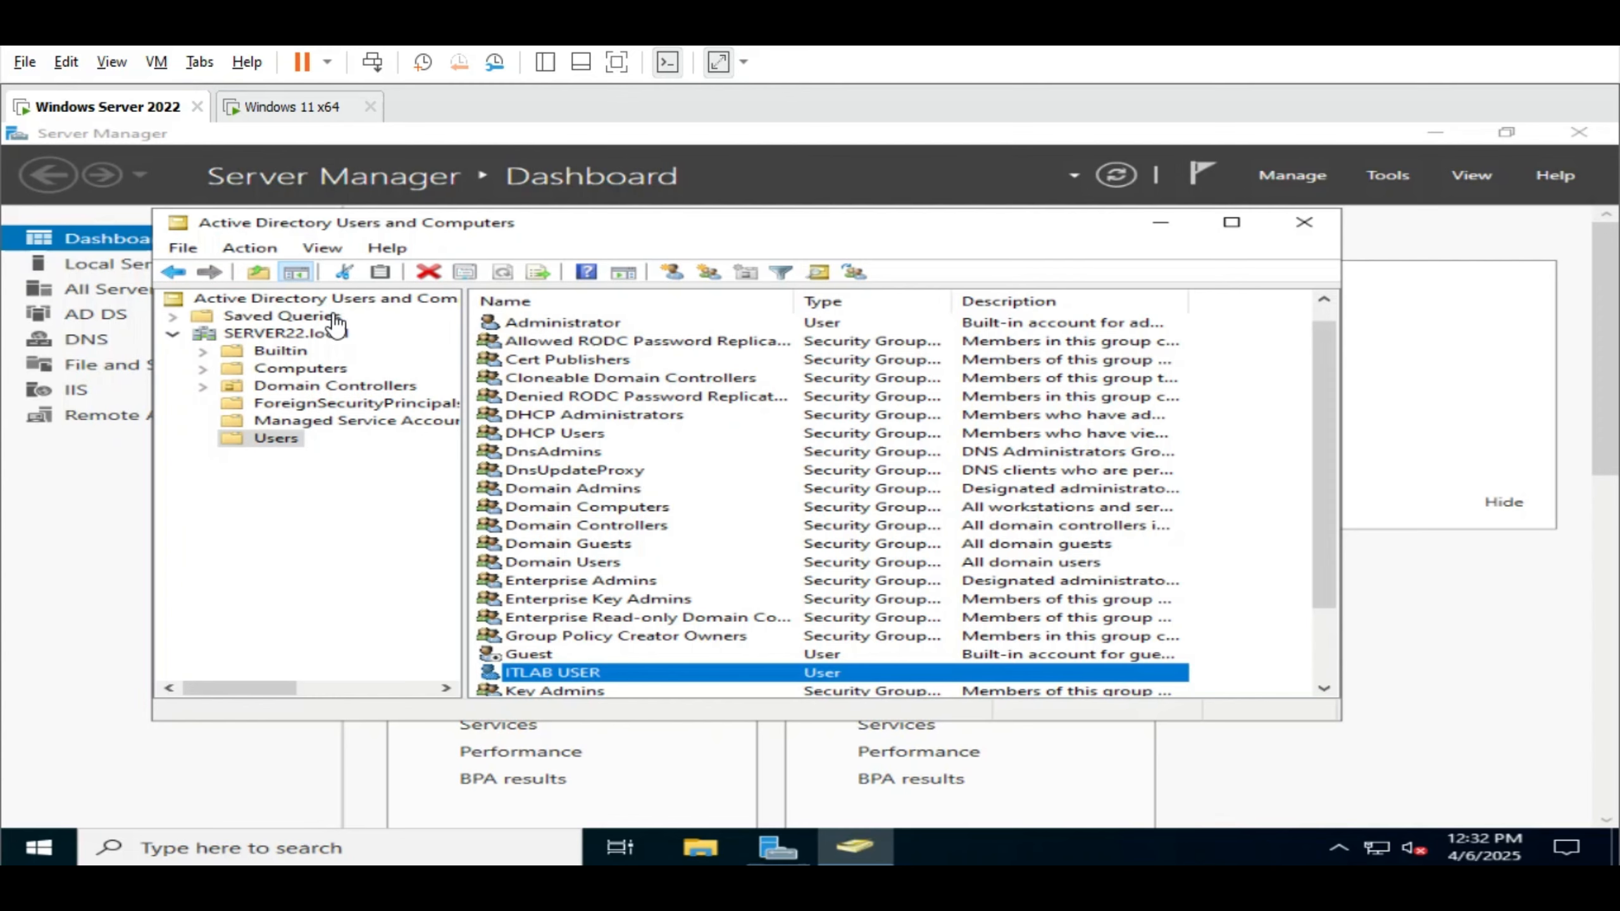
# Switch to the Windows 11 x64 virtual machine and sign in to the local PC account with its password.
pyautogui.click(294, 105)
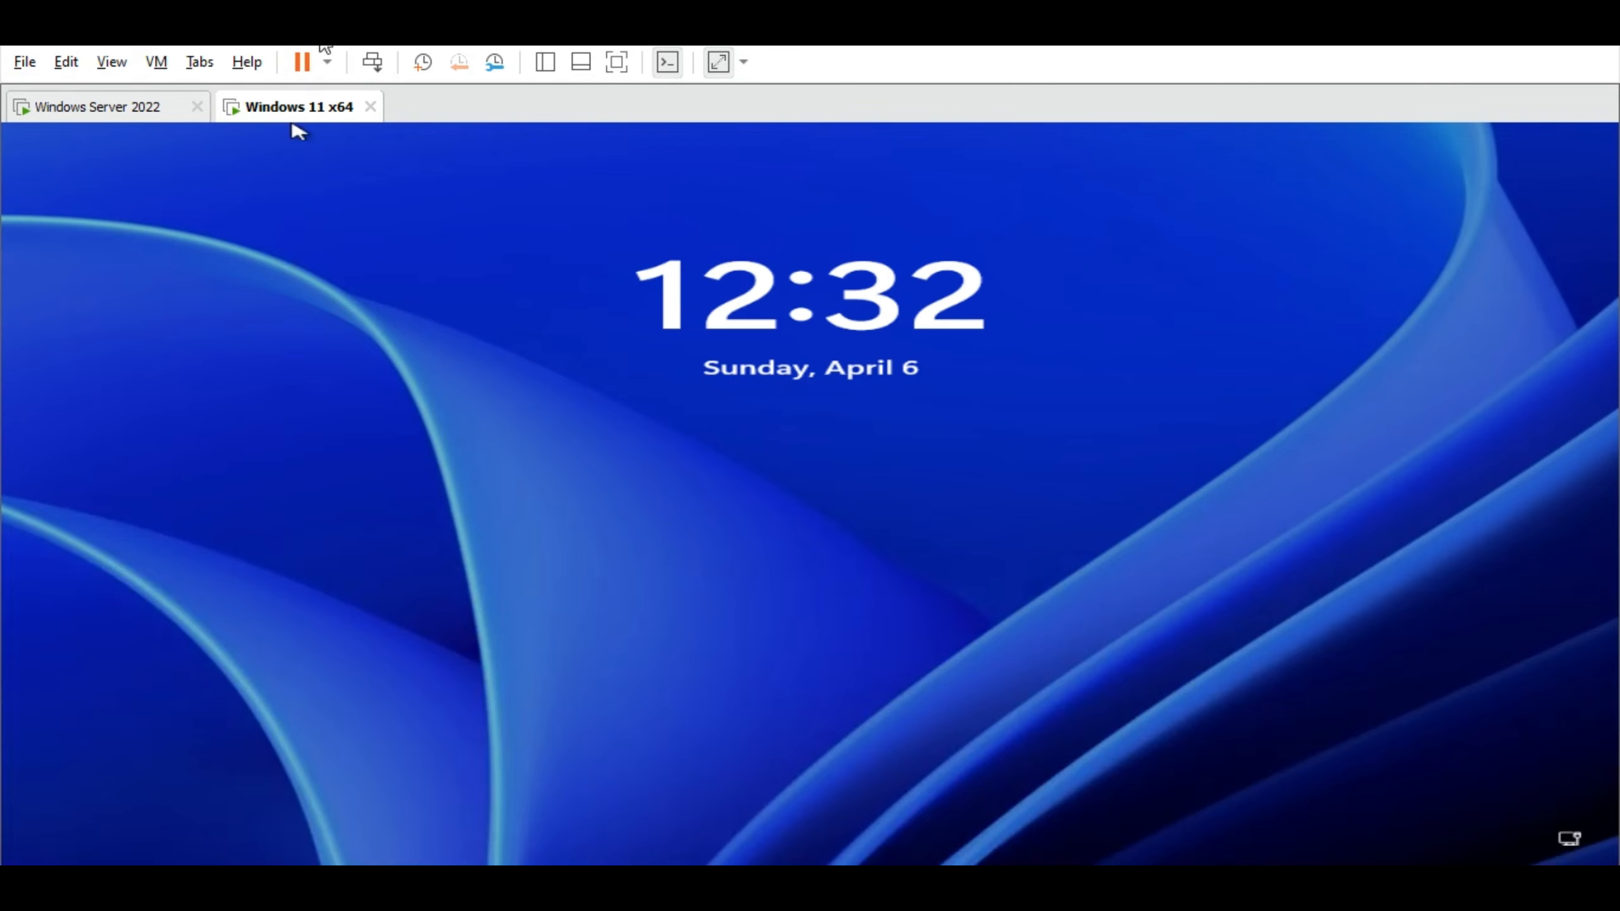
pyautogui.click(680, 453)
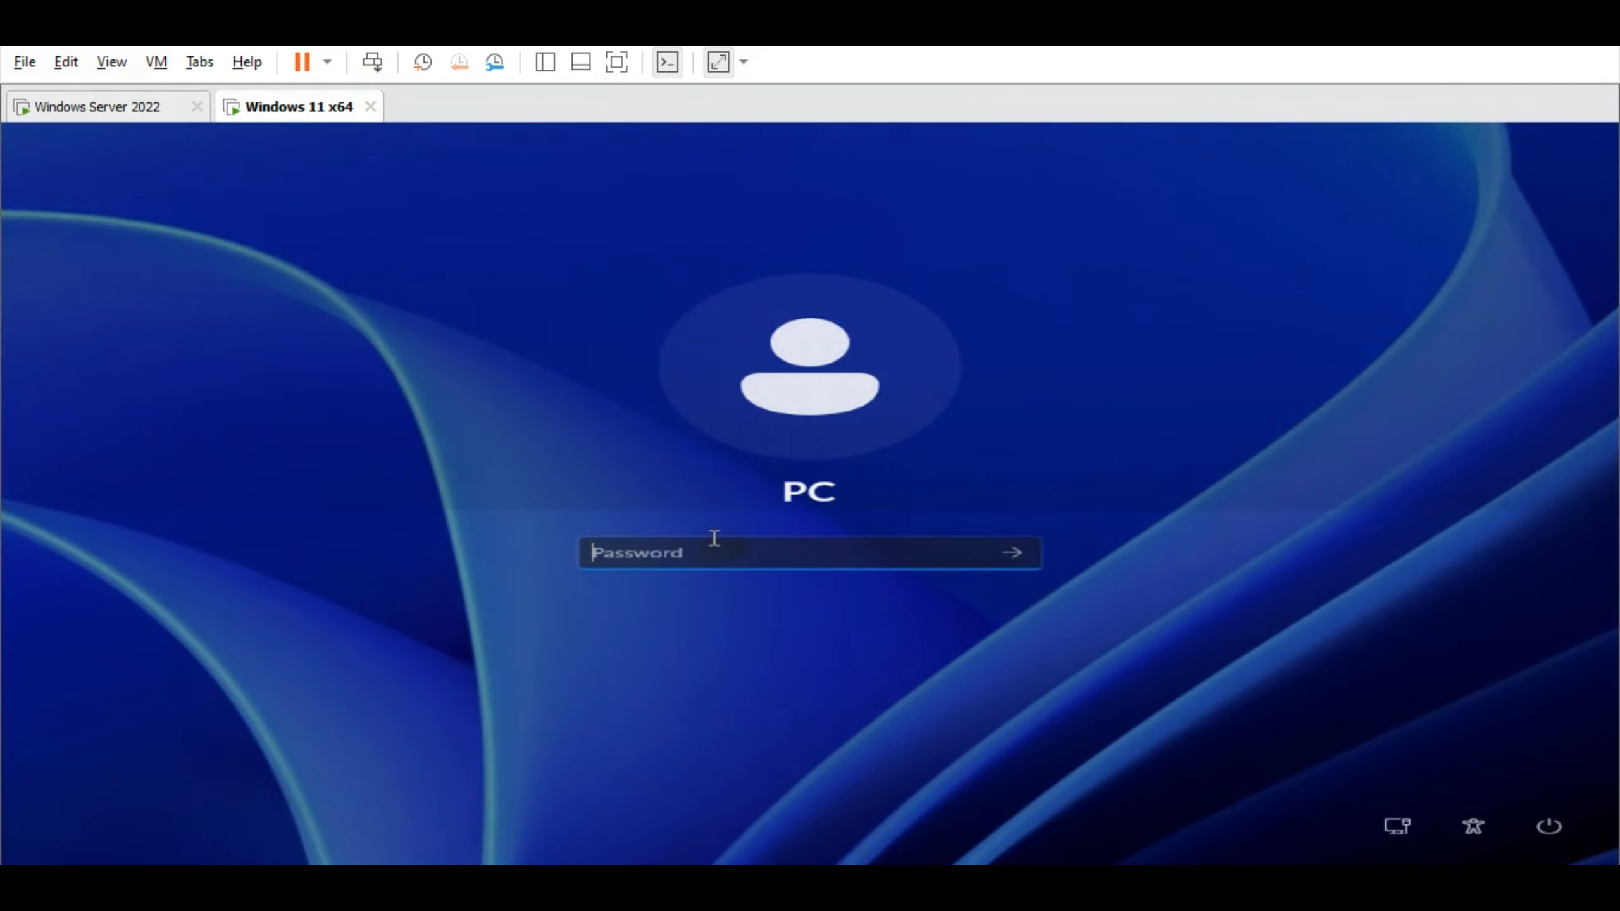
pyautogui.write('•••')
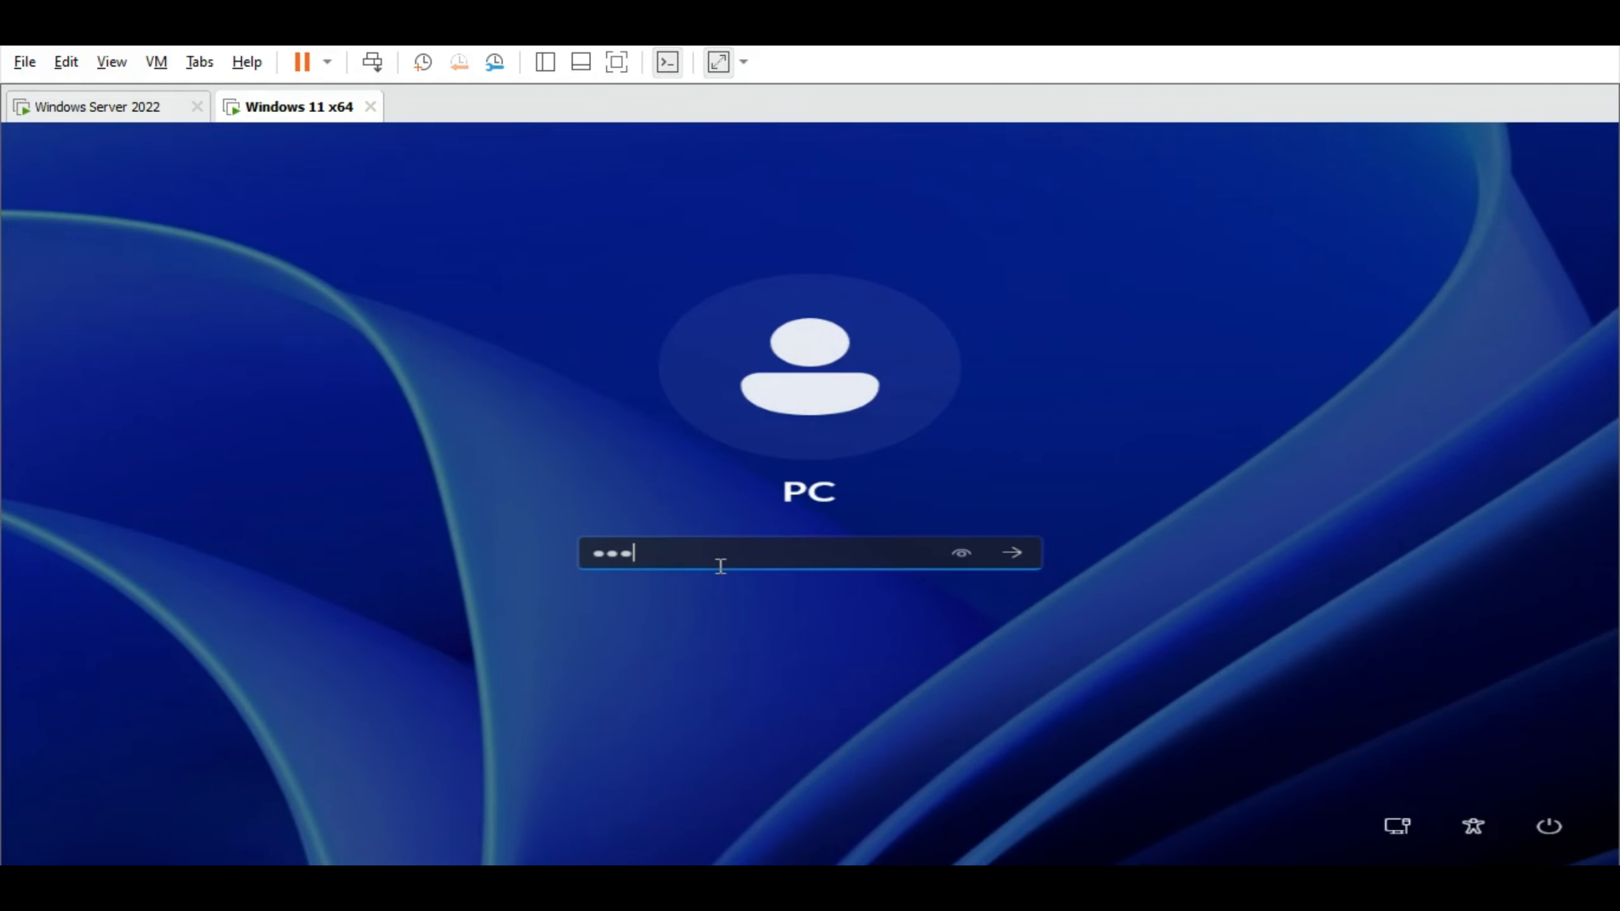
pyautogui.press('Return')
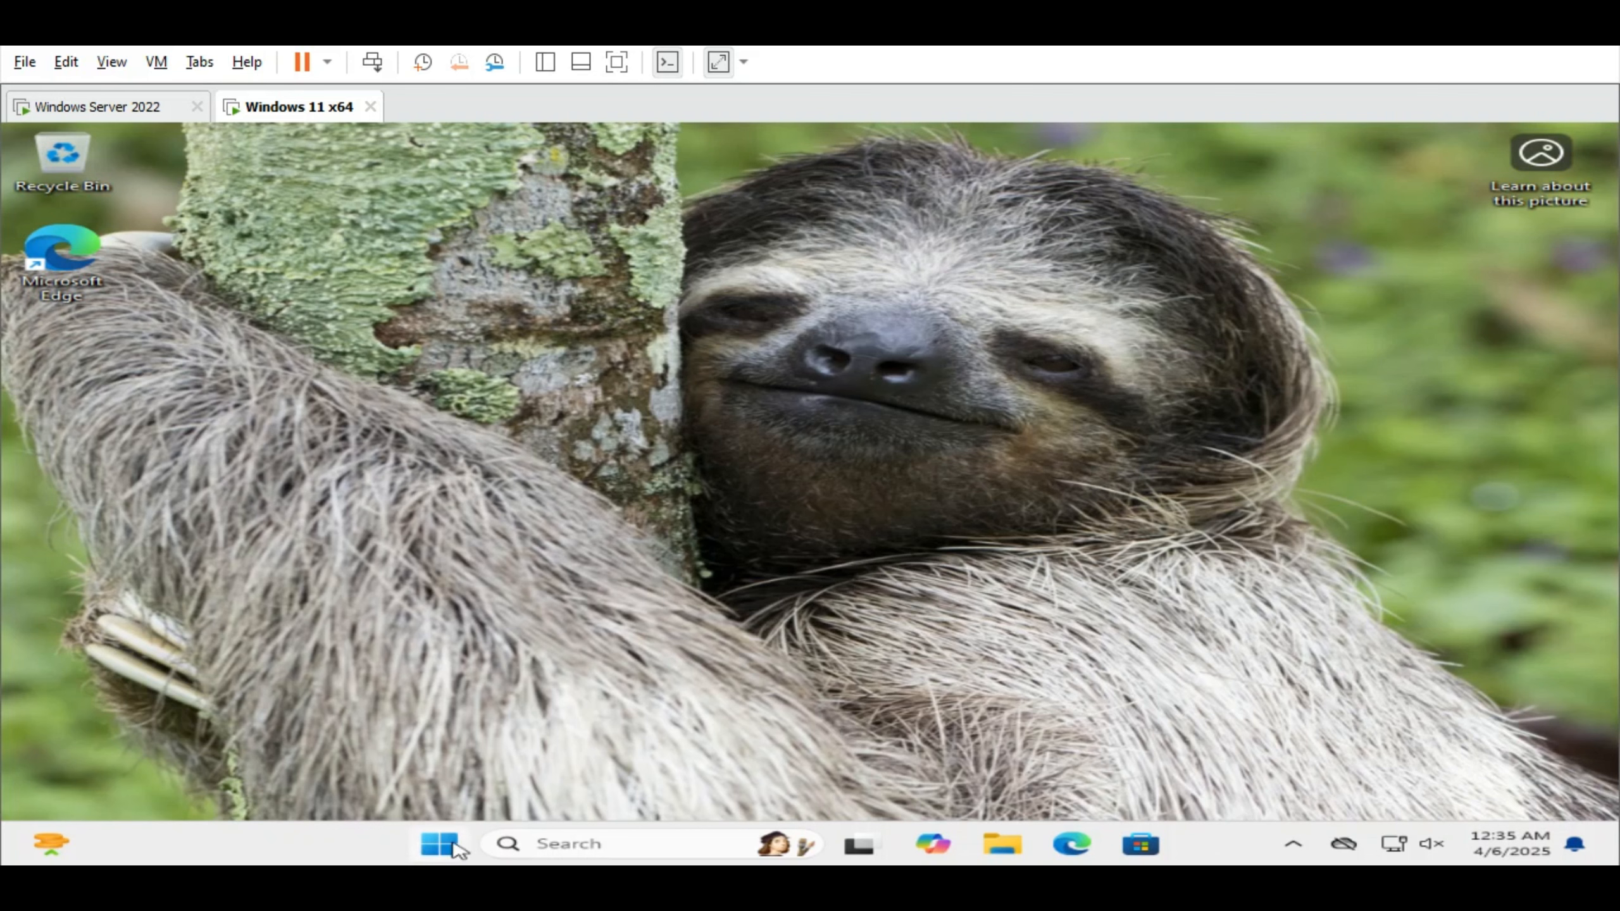
# Open the Windows 11 Settings and bring up the About page of the System section.
pyautogui.rightClick(440, 843)
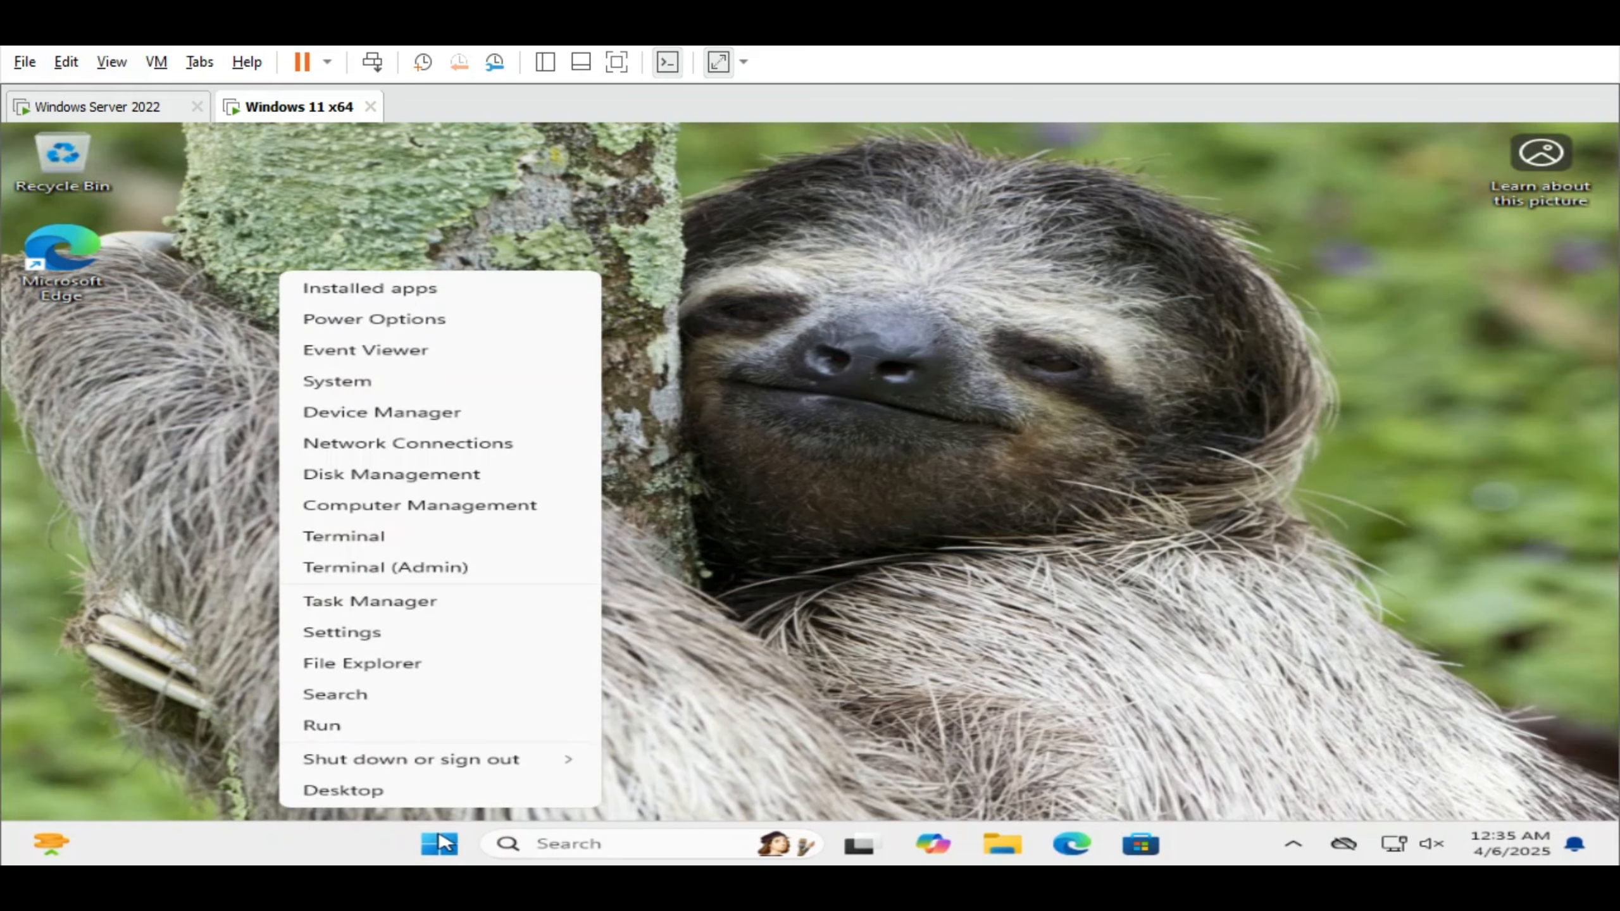
pyautogui.click(420, 451)
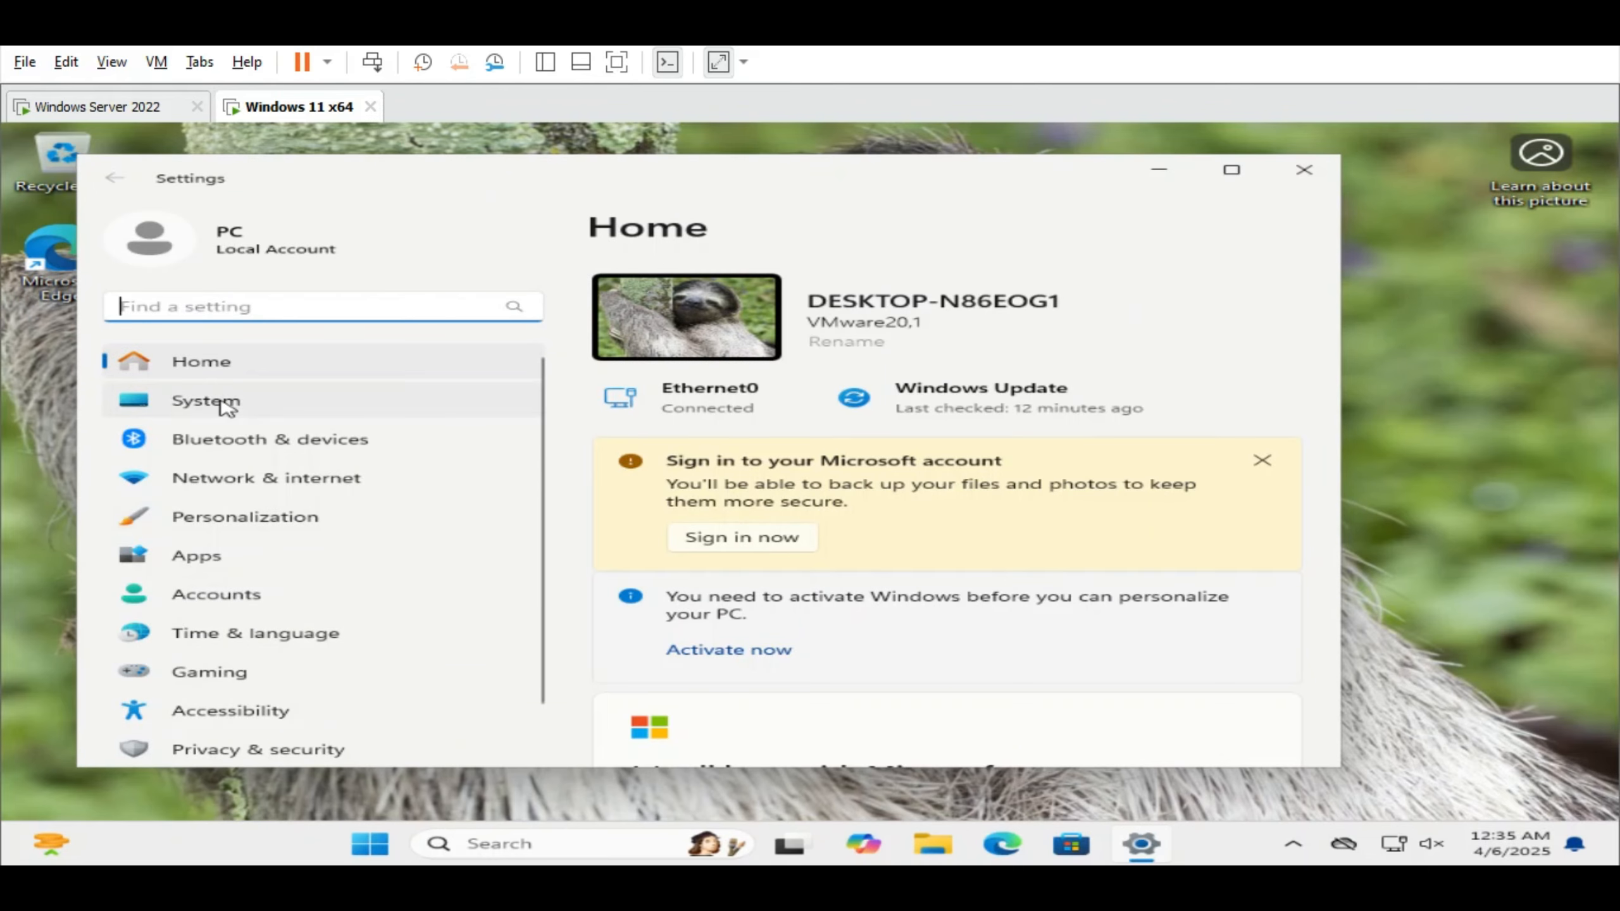
pyautogui.click(225, 407)
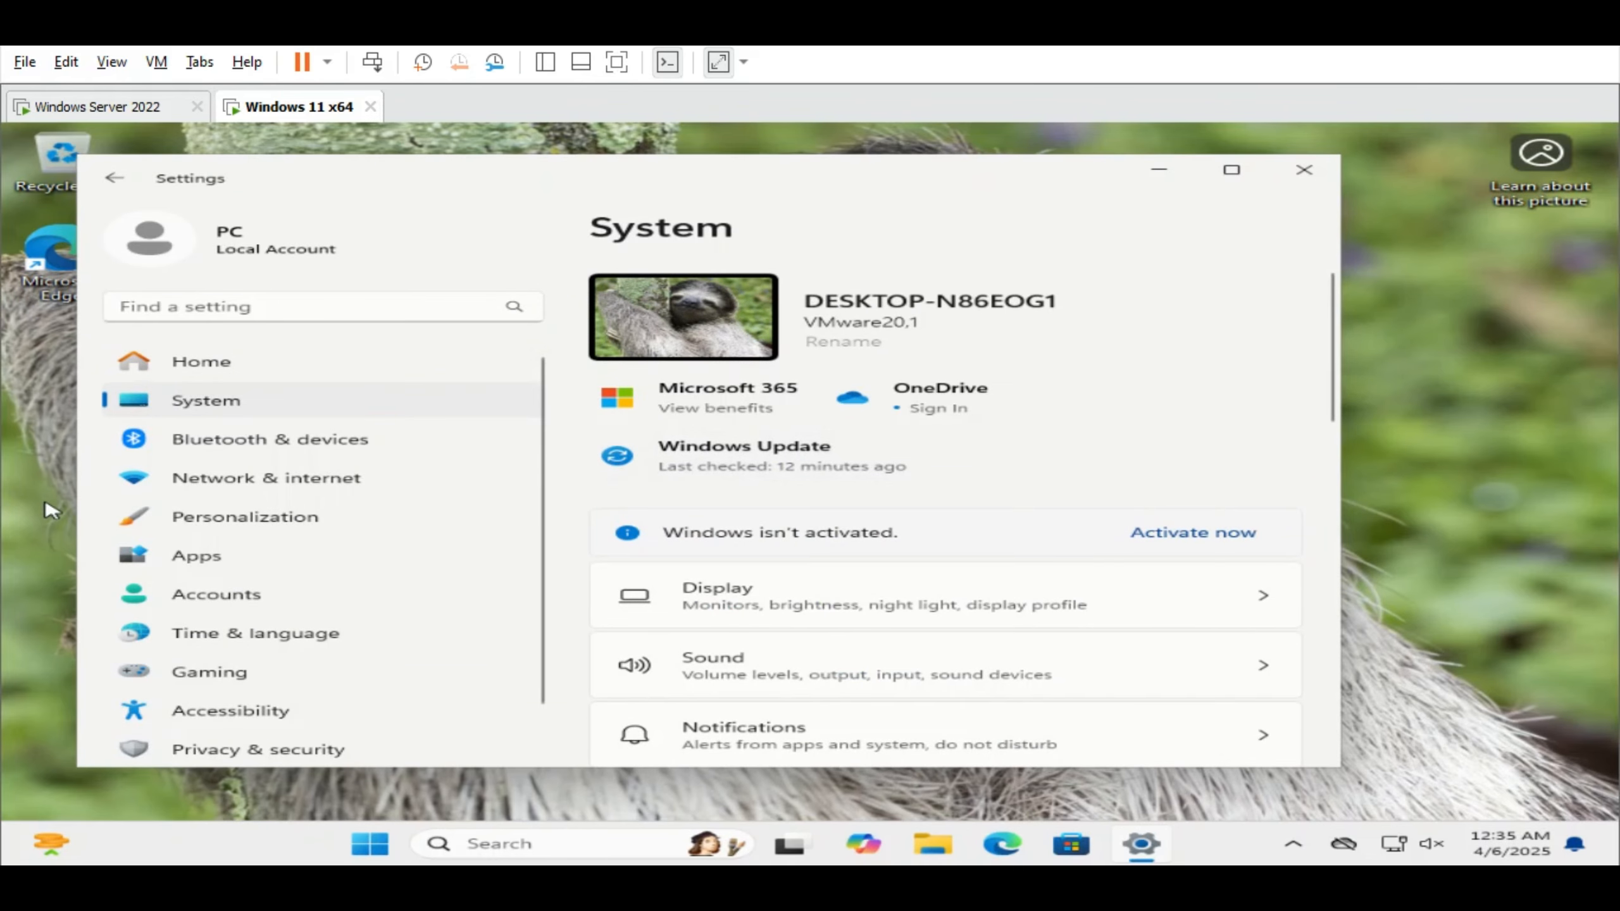
pyautogui.scroll(-5, 654, 528)
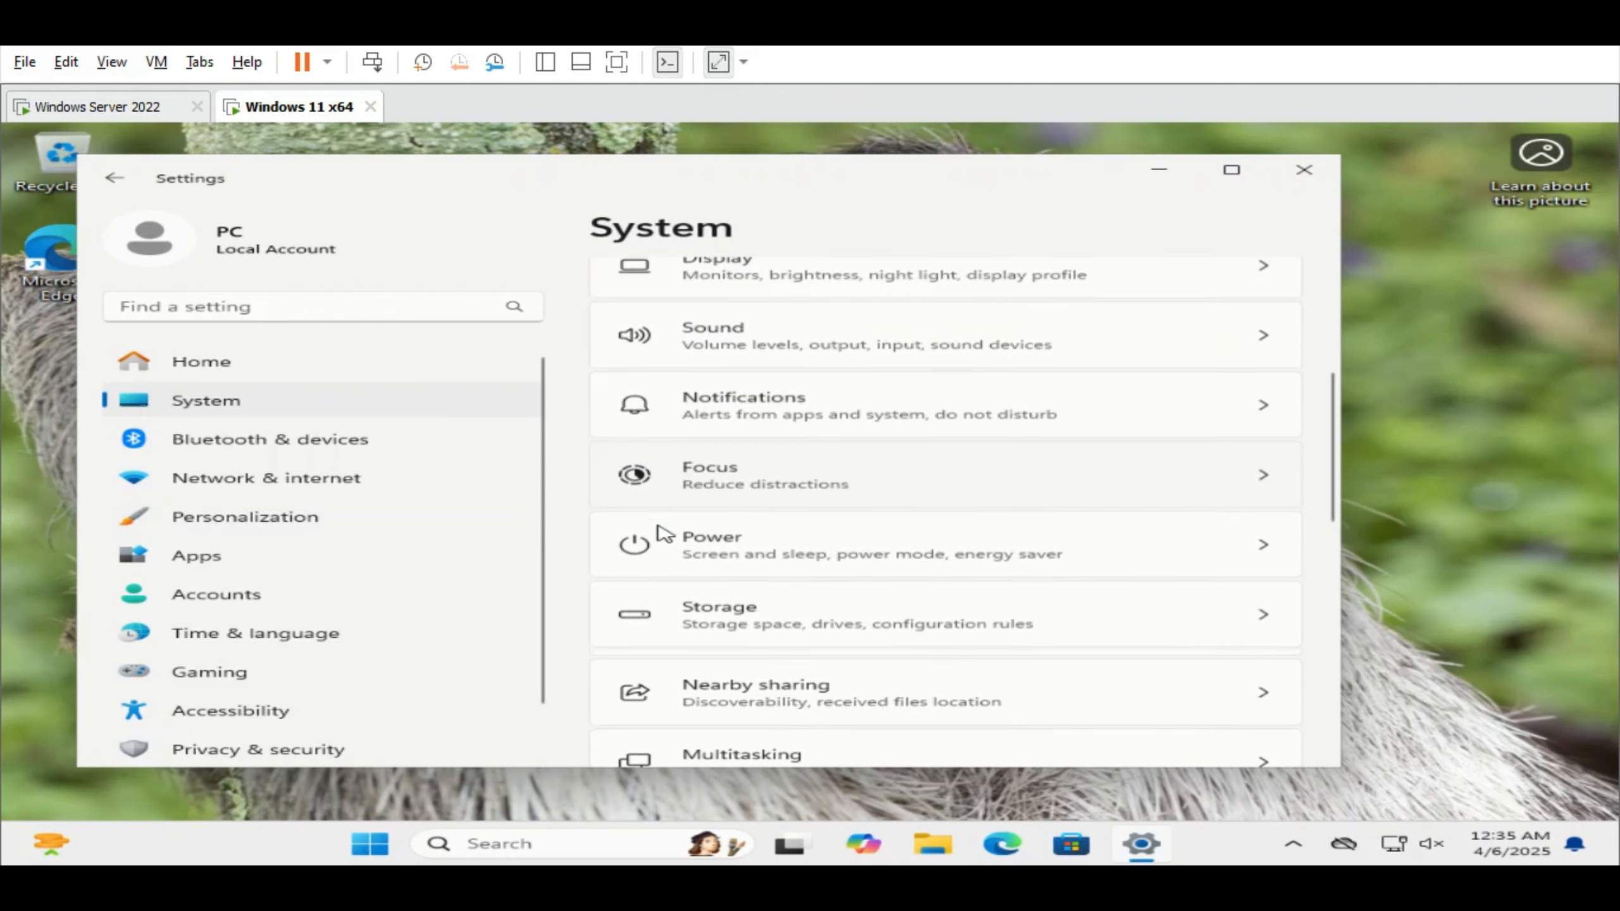
pyautogui.scroll(-10, 663, 532)
pyautogui.click(698, 713)
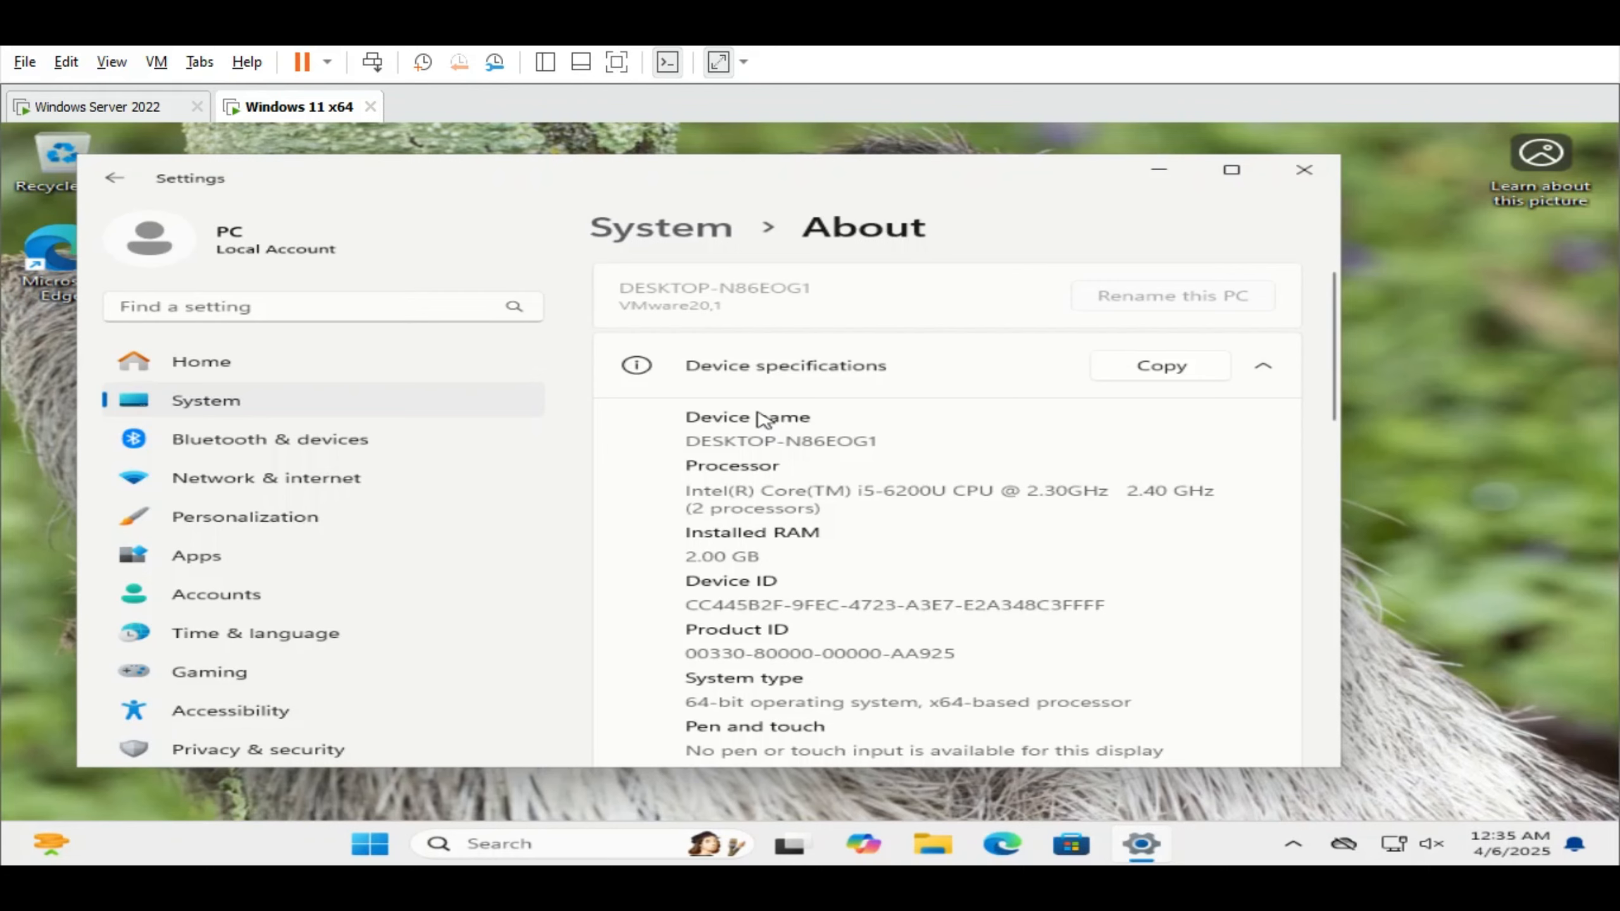
# Open System Properties through the advanced system settings and show the Computer Name settings.
pyautogui.scroll(-10, 760, 418)
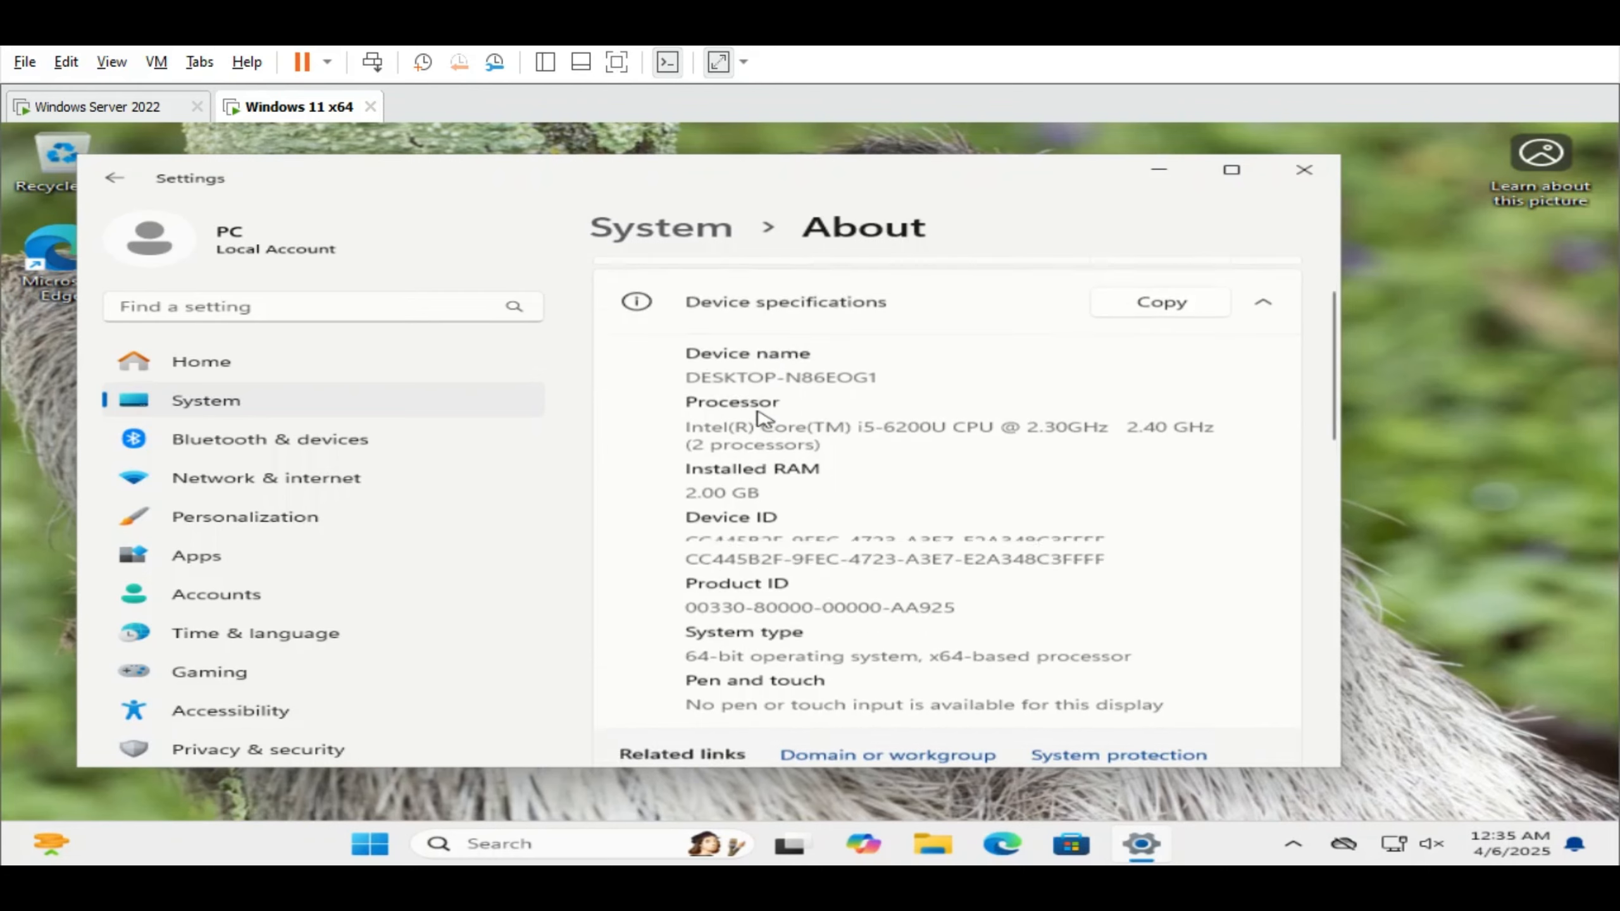
pyautogui.scroll(5, 779, 416)
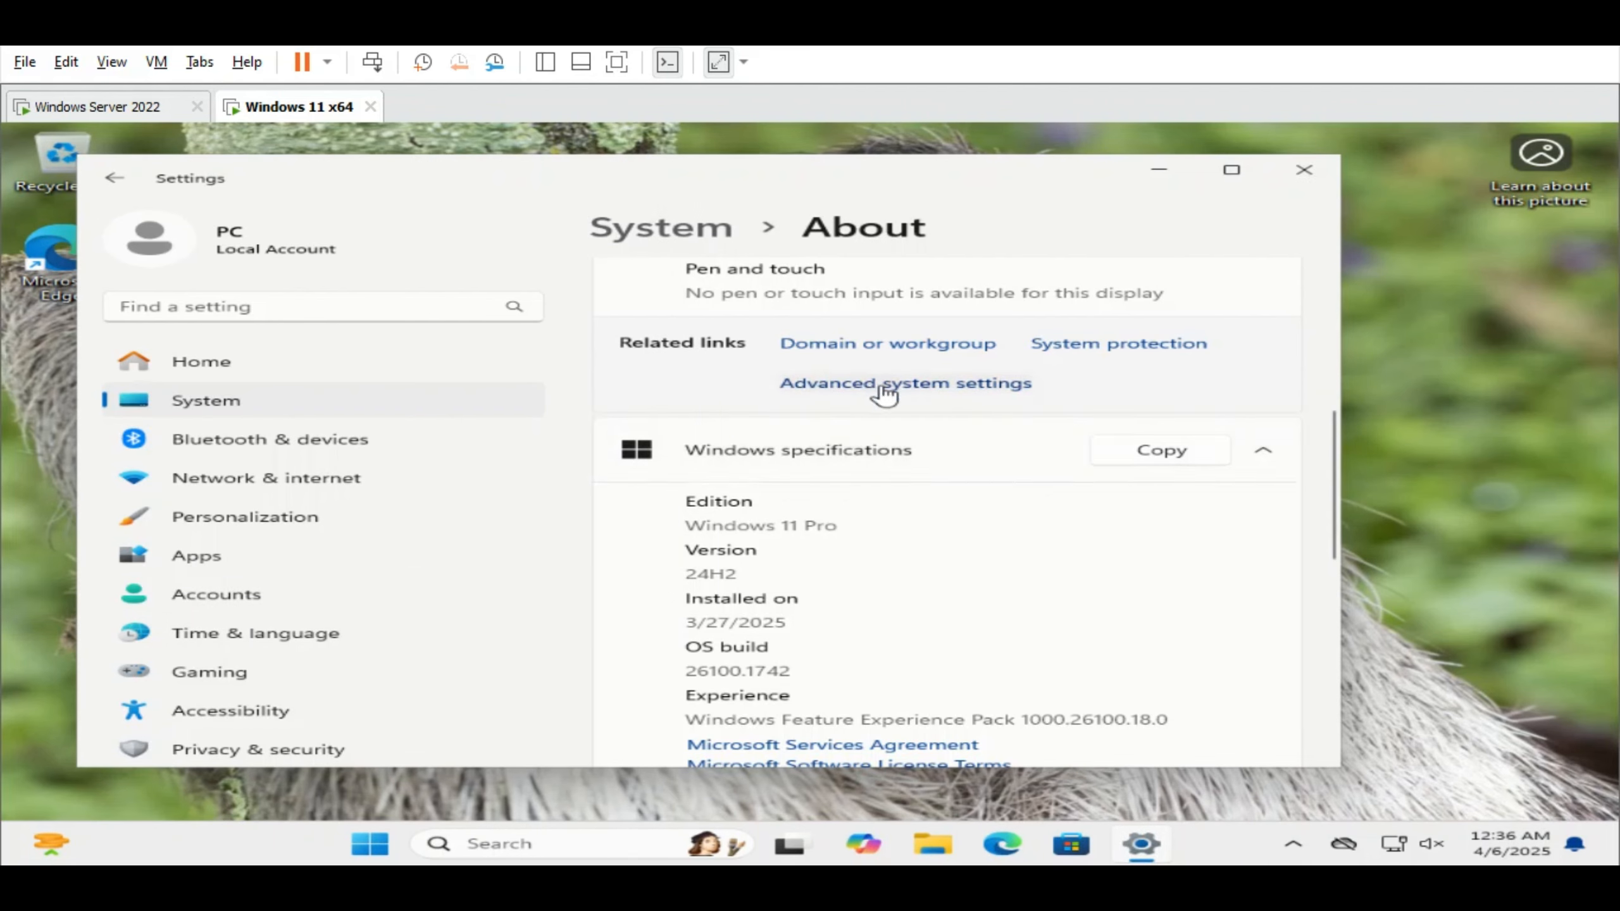
pyautogui.click(884, 386)
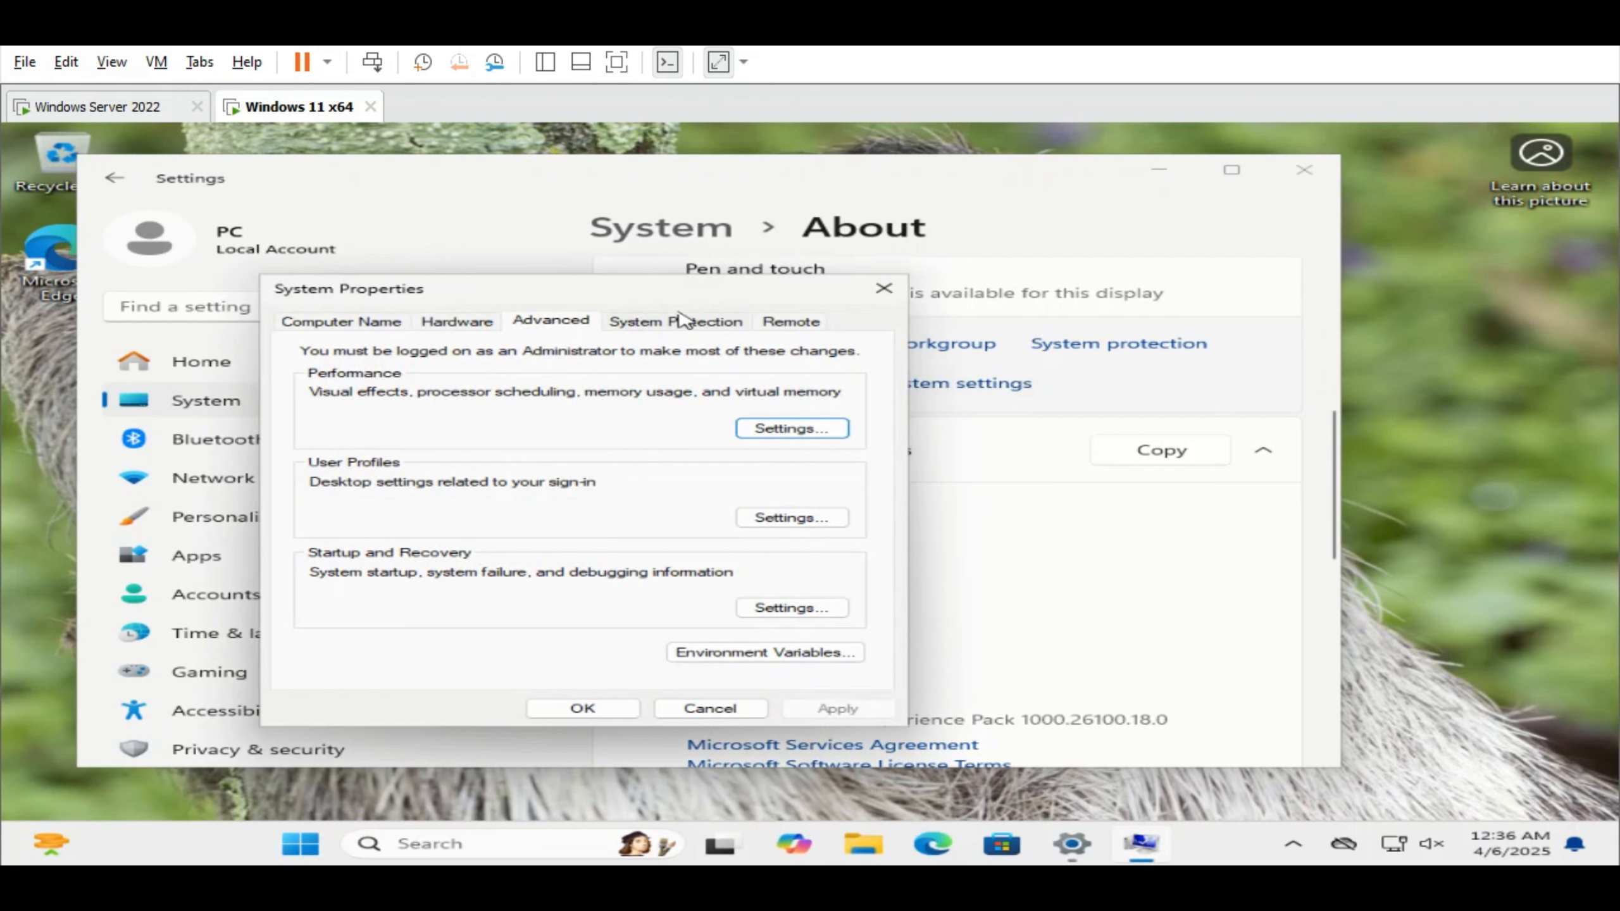
pyautogui.moveTo(661, 289); pyautogui.dragTo(829, 216)
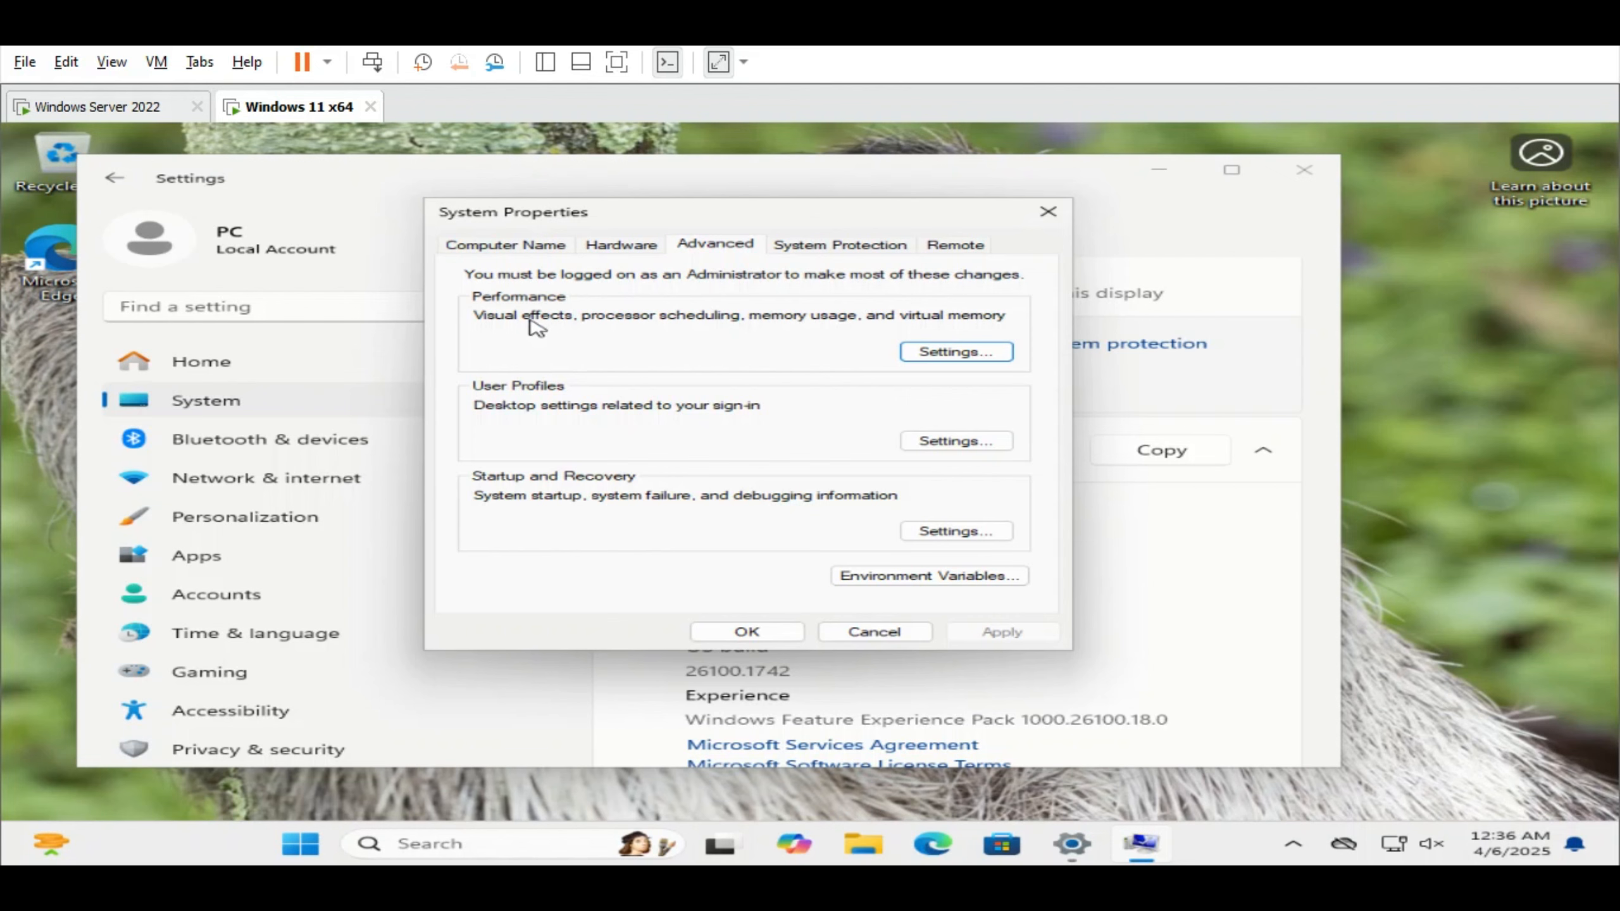
pyautogui.click(487, 252)
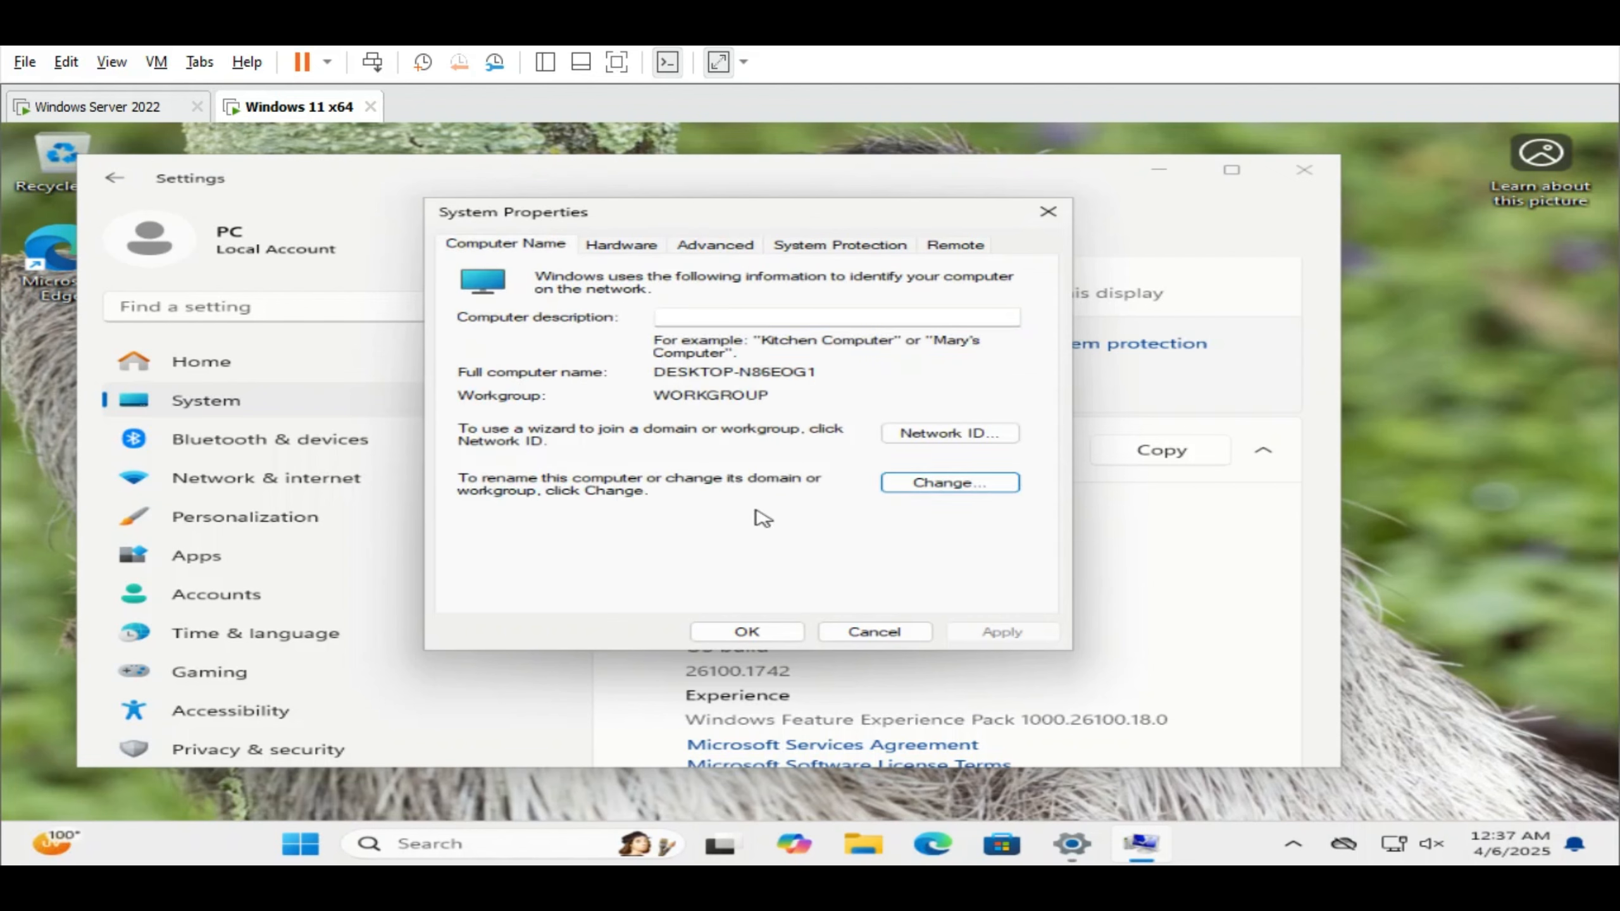
# Change the computer's membership from workgroup to the domain SERVER22.local and submit the change.
pyautogui.click(918, 484)
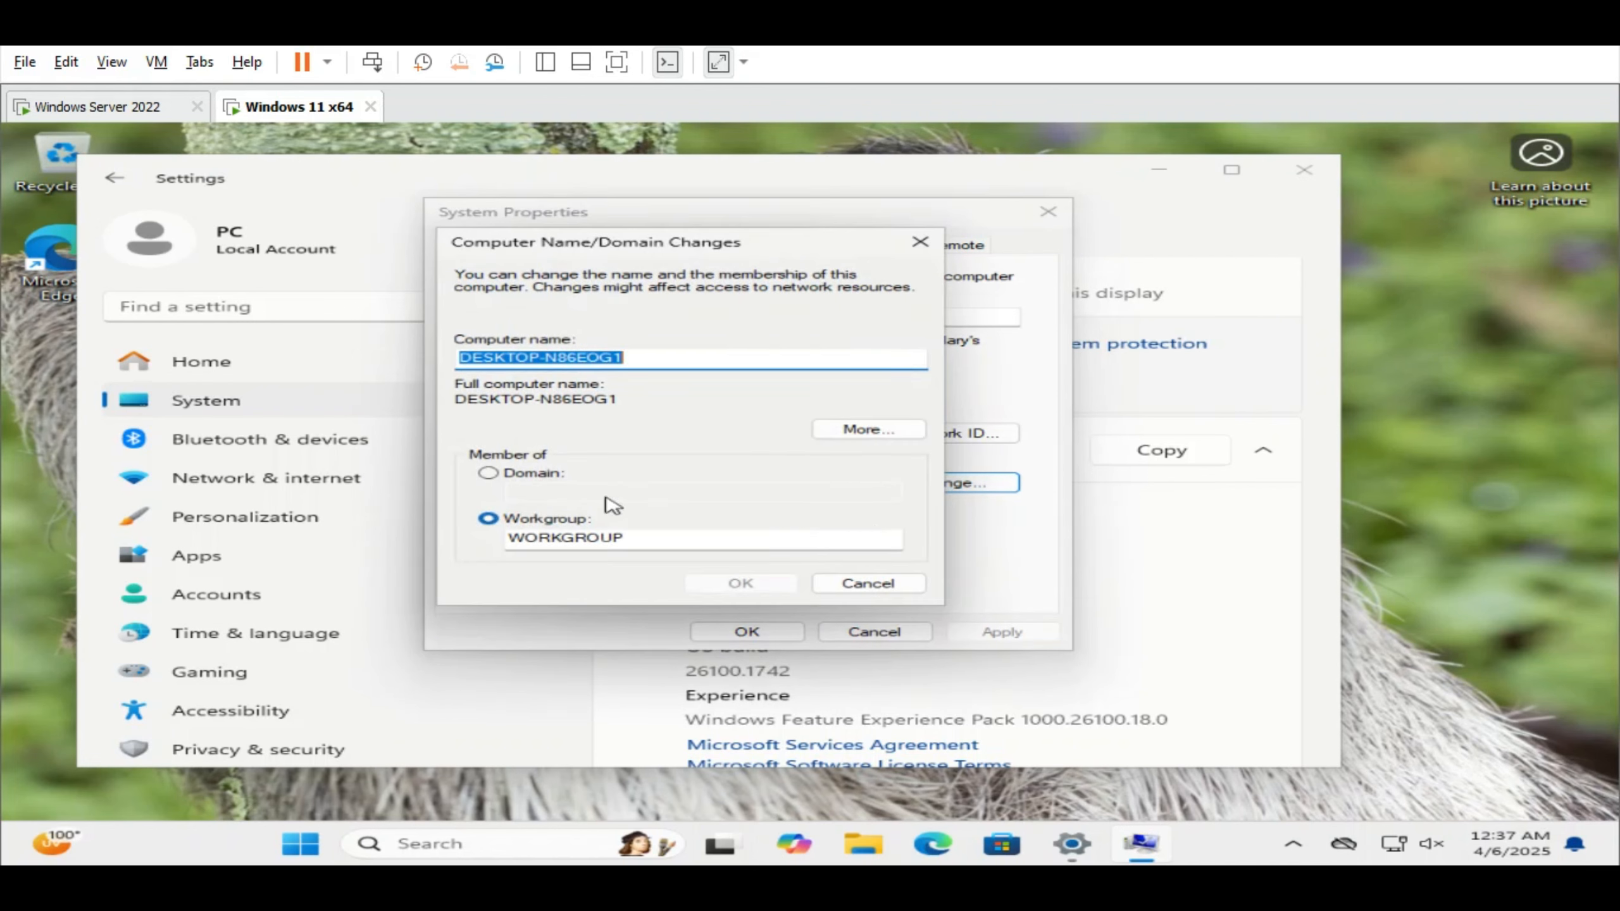
pyautogui.click(552, 477)
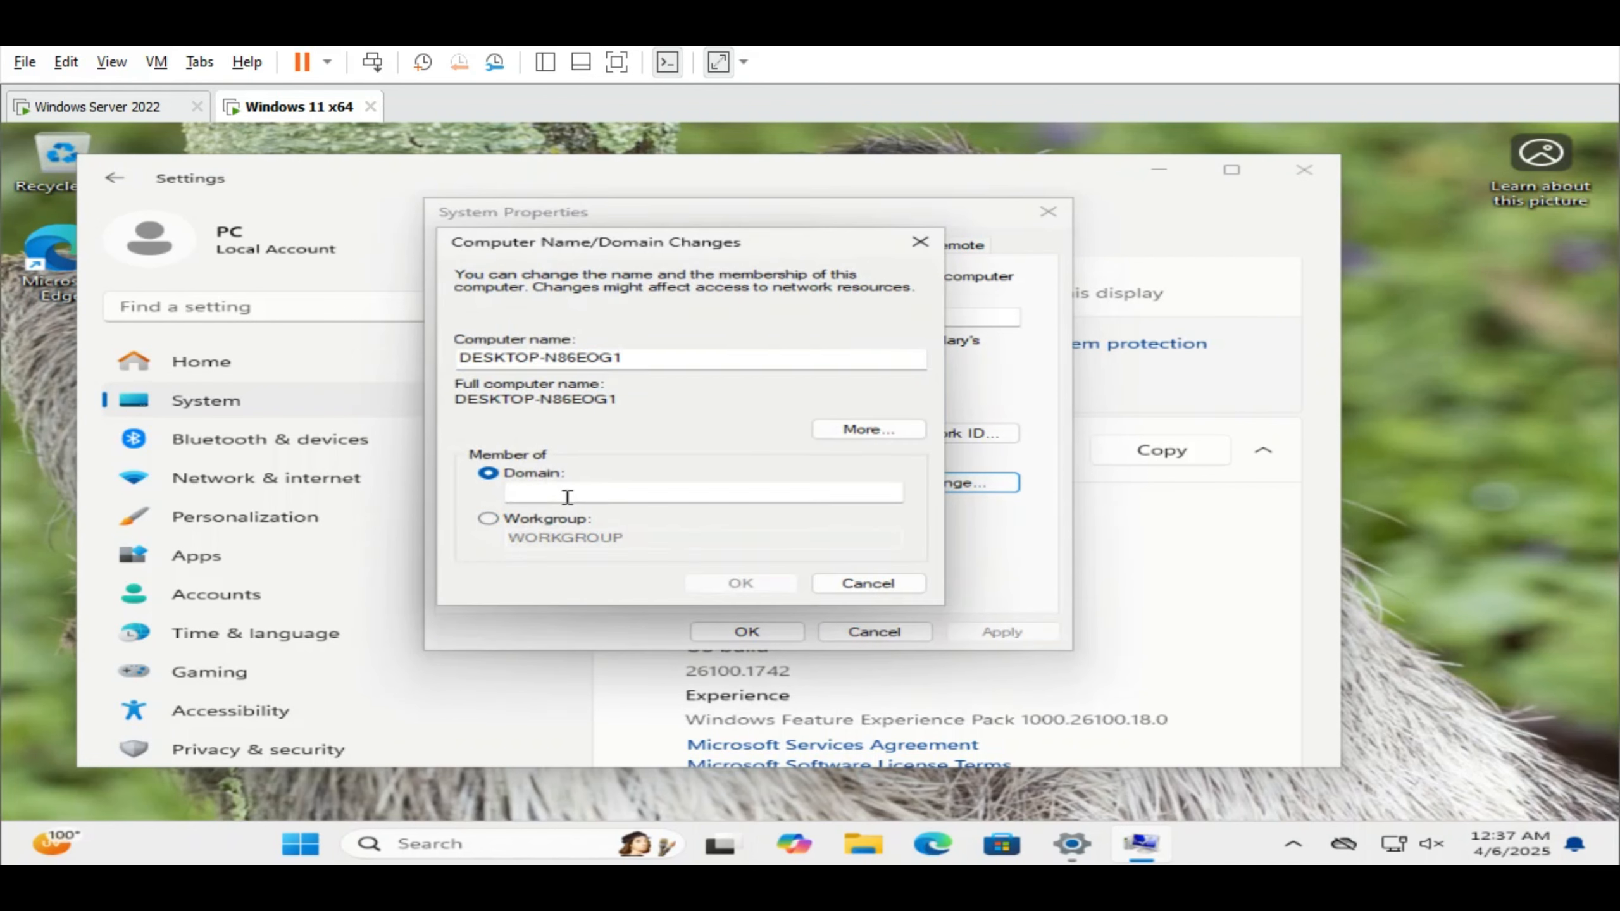
pyautogui.click(567, 498)
pyautogui.write('SERV')
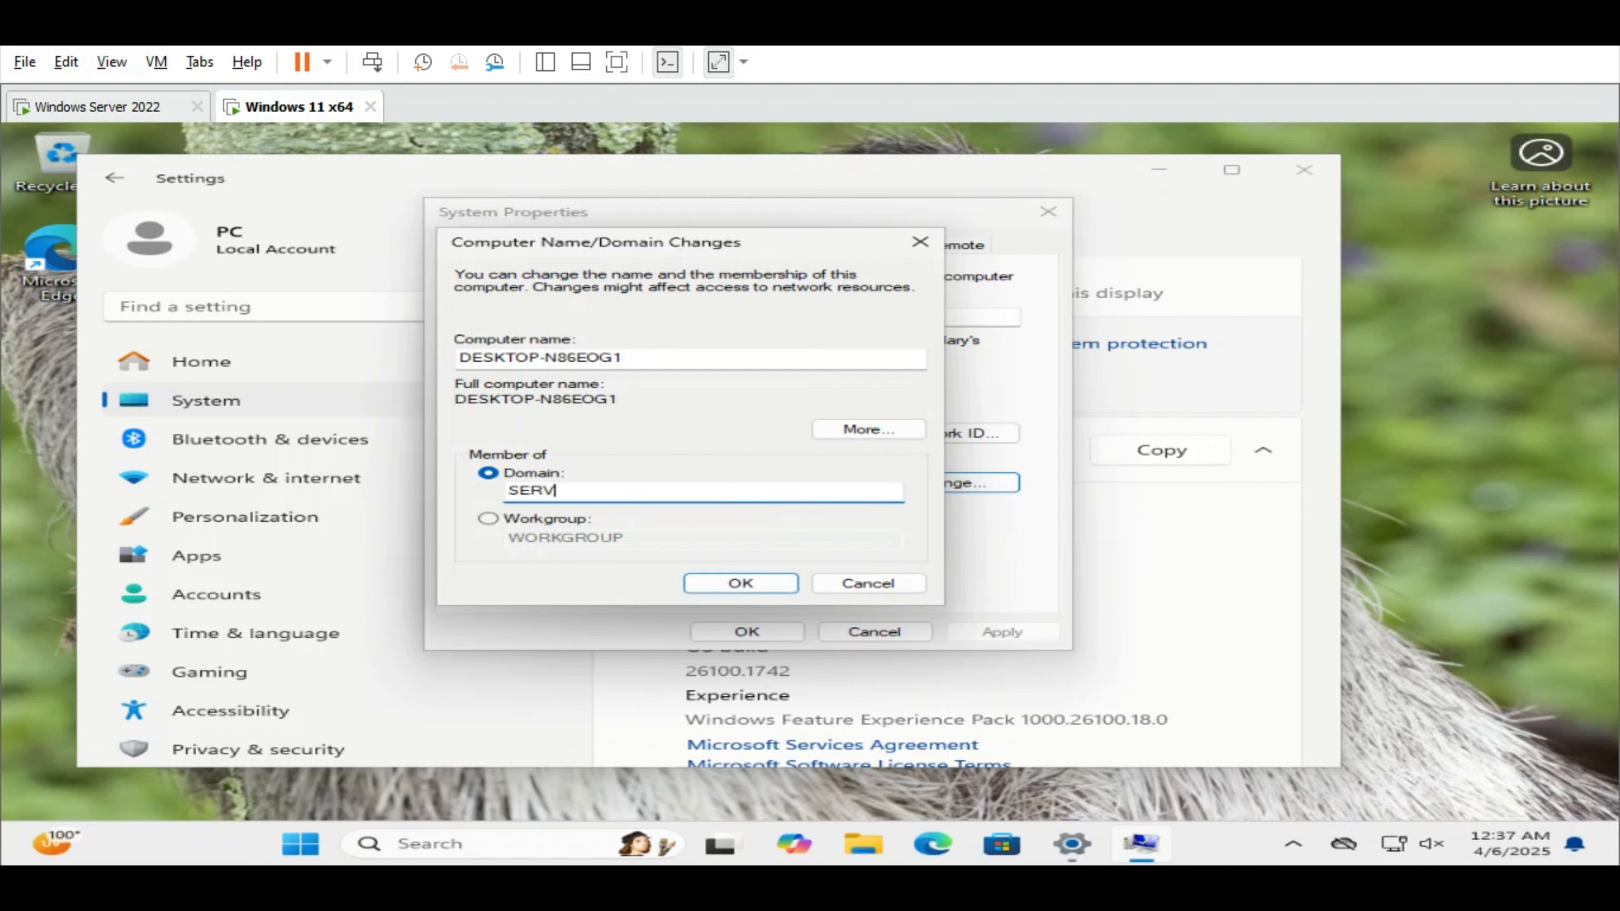
pyautogui.write('ER22.local')
pyautogui.click(732, 581)
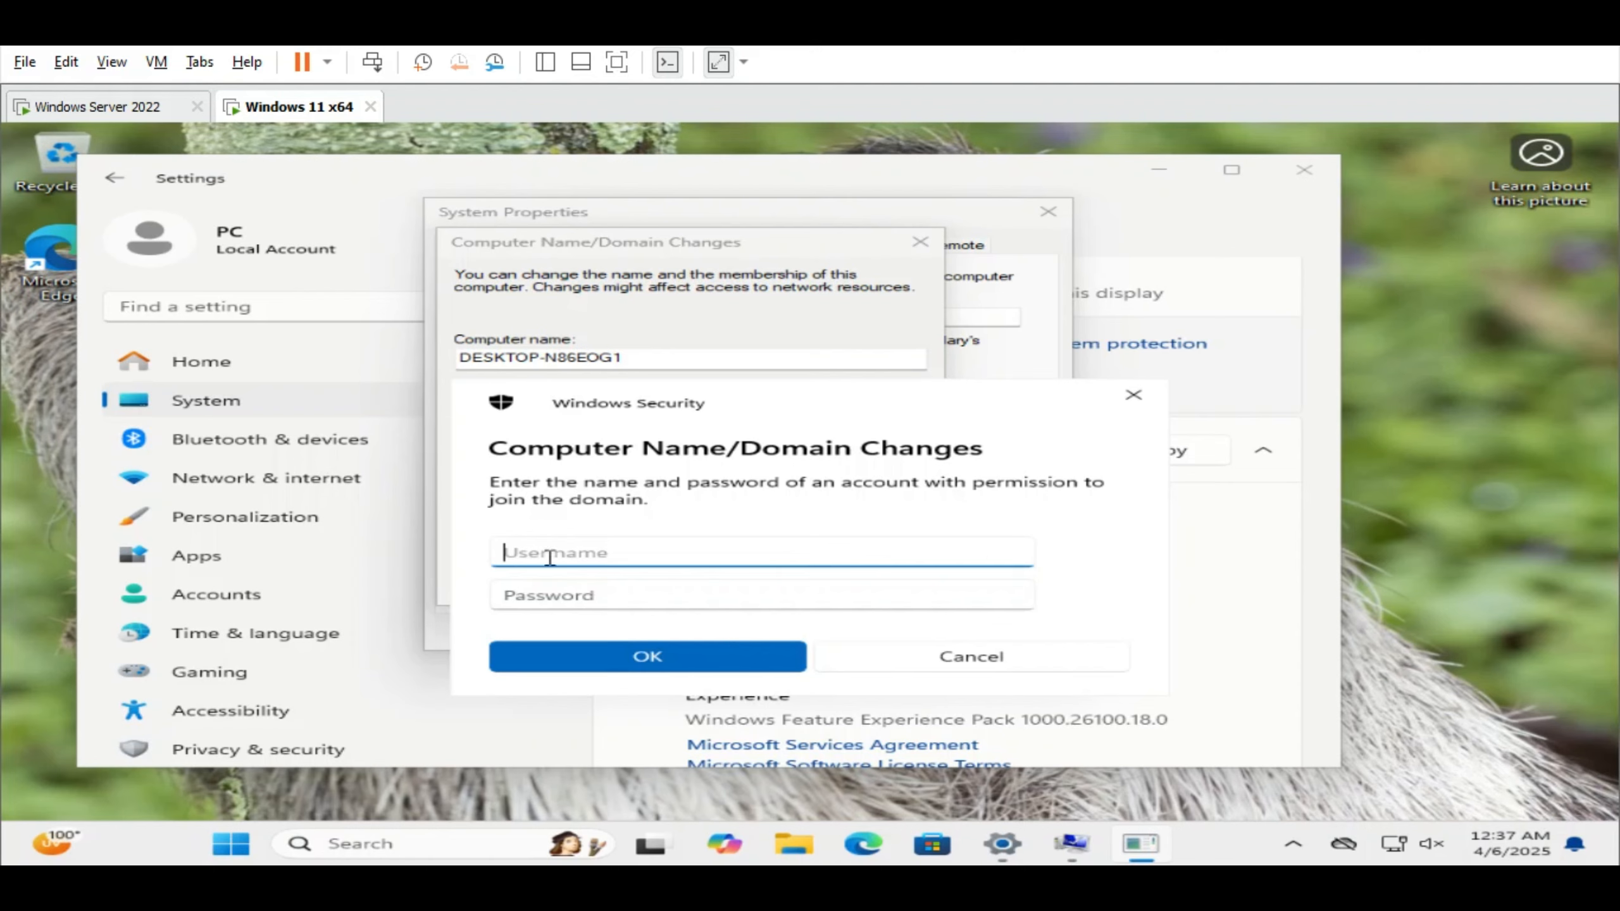
# Authorize the domain join with the account SERVER22\Administrator and its password.
pyautogui.write('SERVER22\\A')
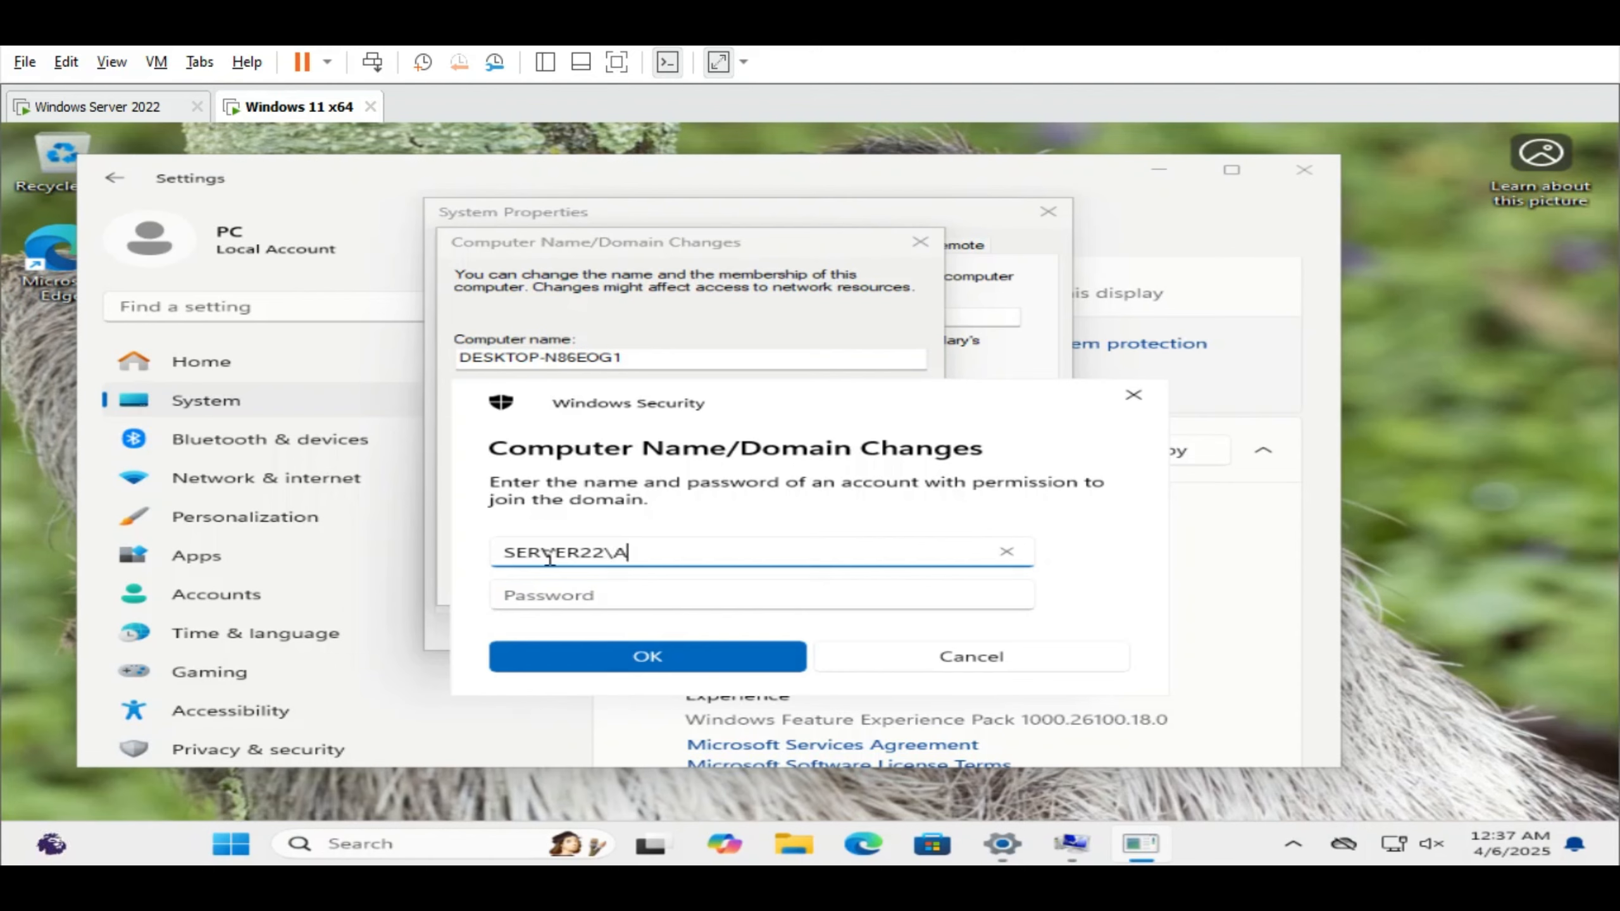
pyautogui.write('dministrator')
pyautogui.press('Tab')
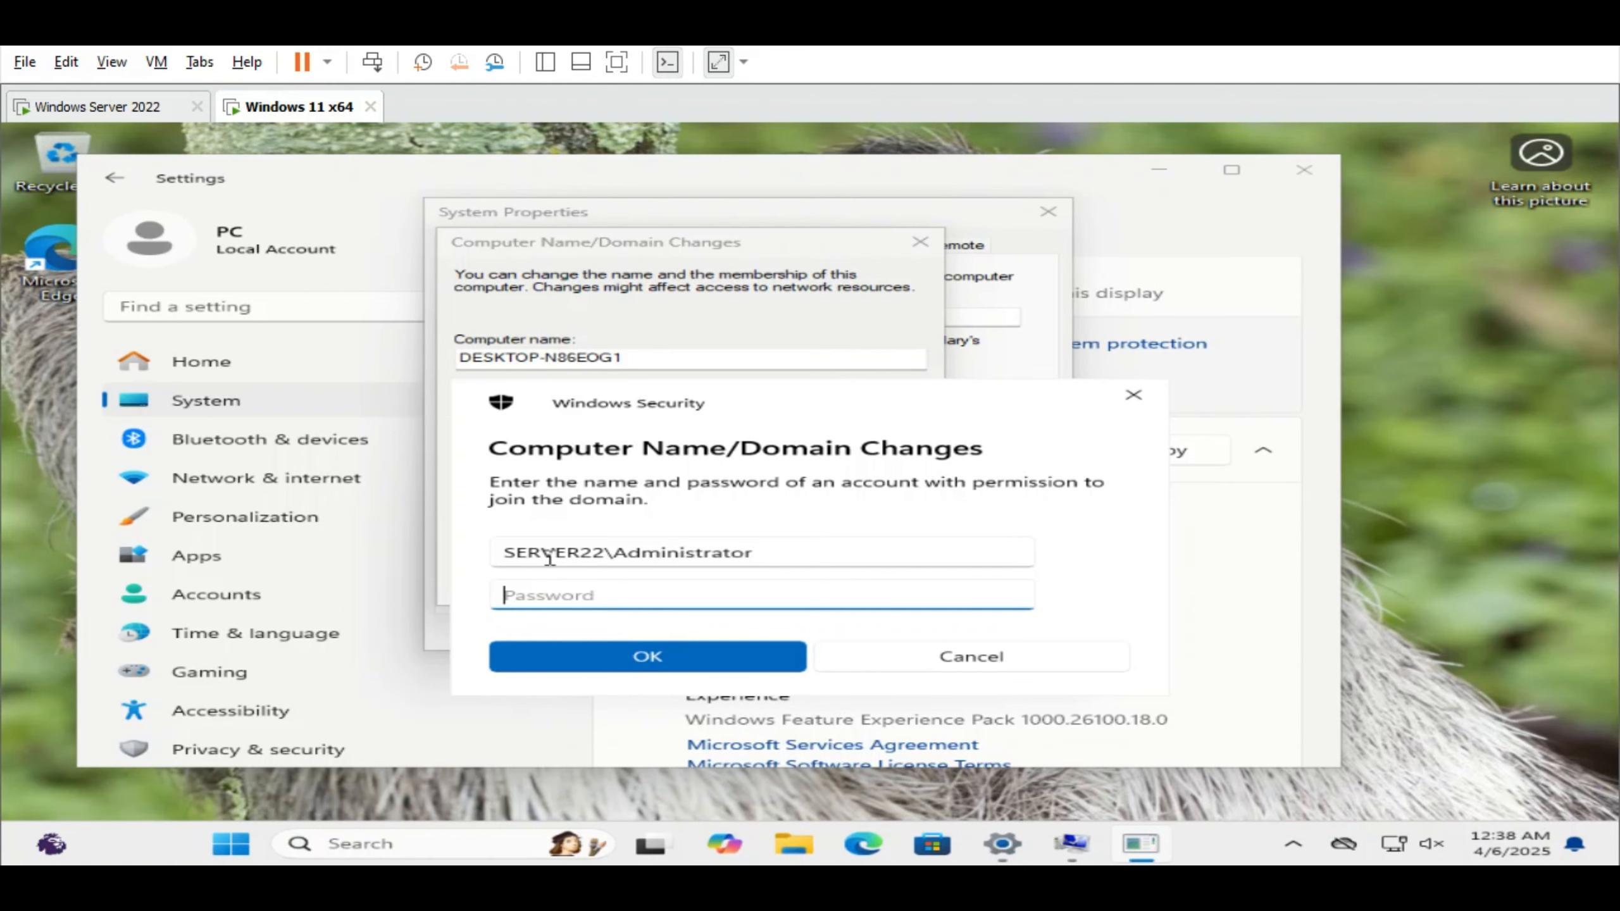
pyautogui.write('••••••••••••')
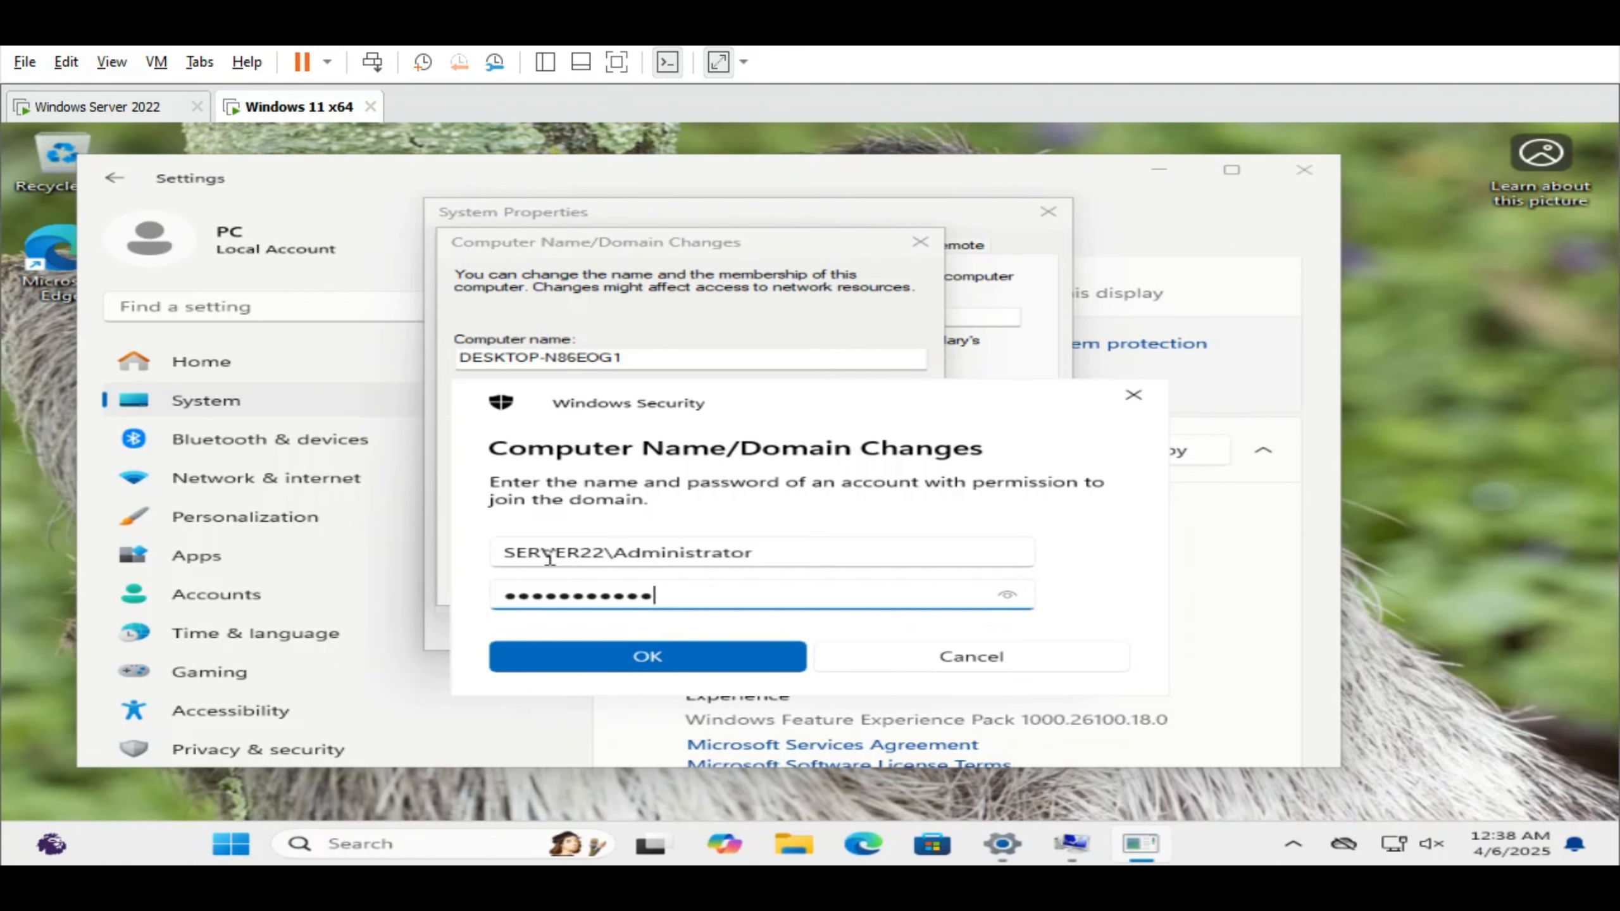
pyautogui.write('••••')
pyautogui.click(603, 668)
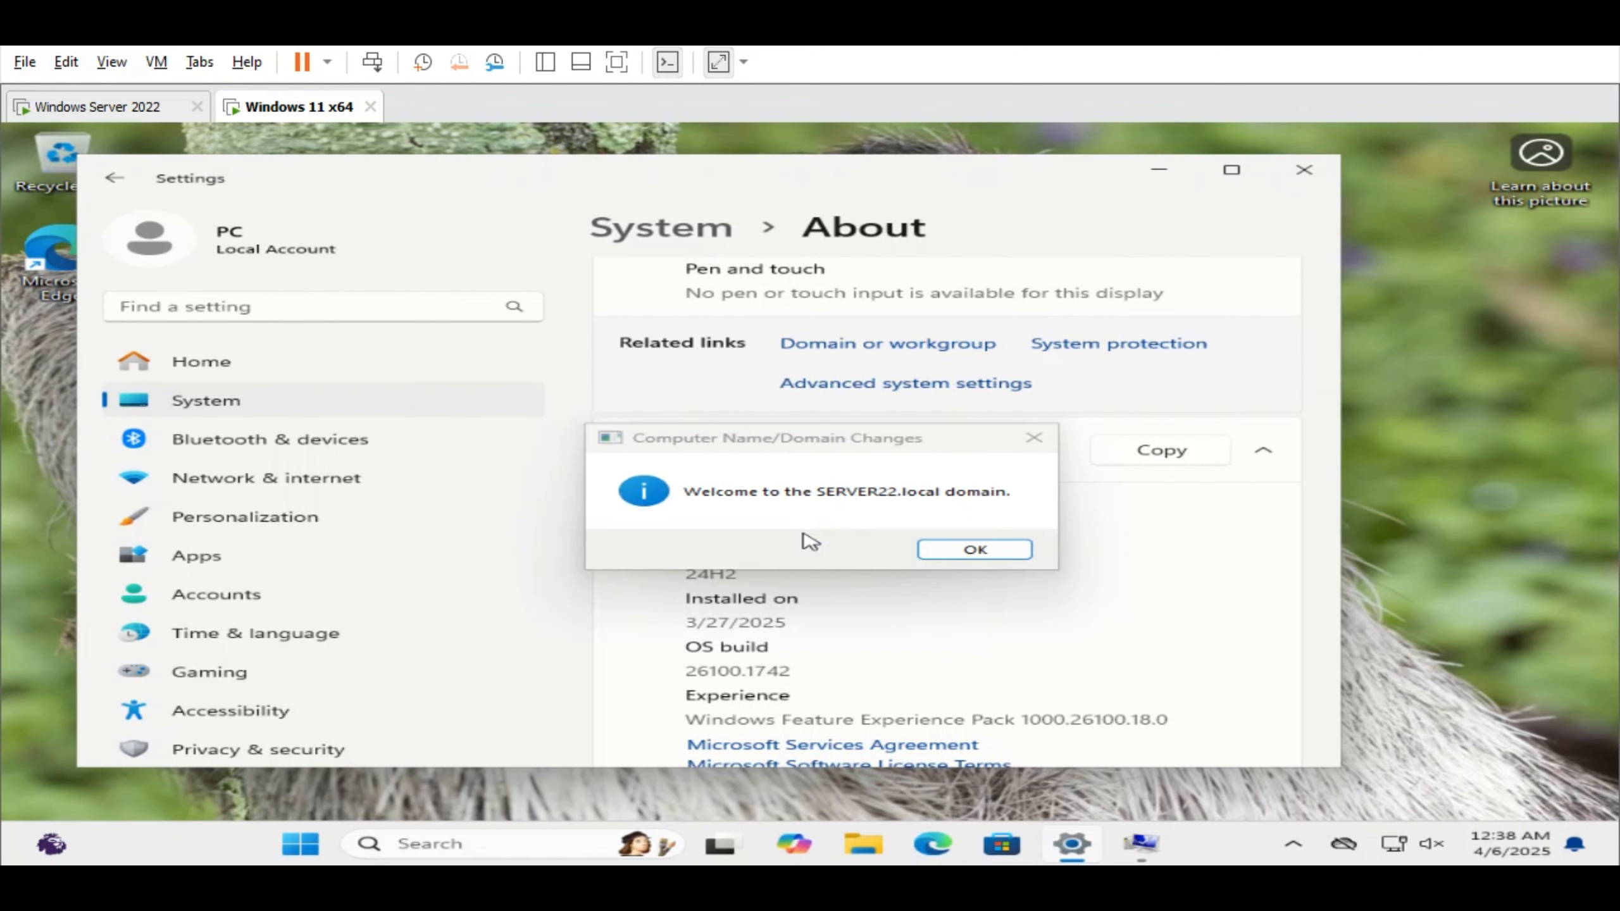
# Acknowledge the domain change messages, close System Properties, and restart the Windows 11 computer immediately.
pyautogui.click(964, 550)
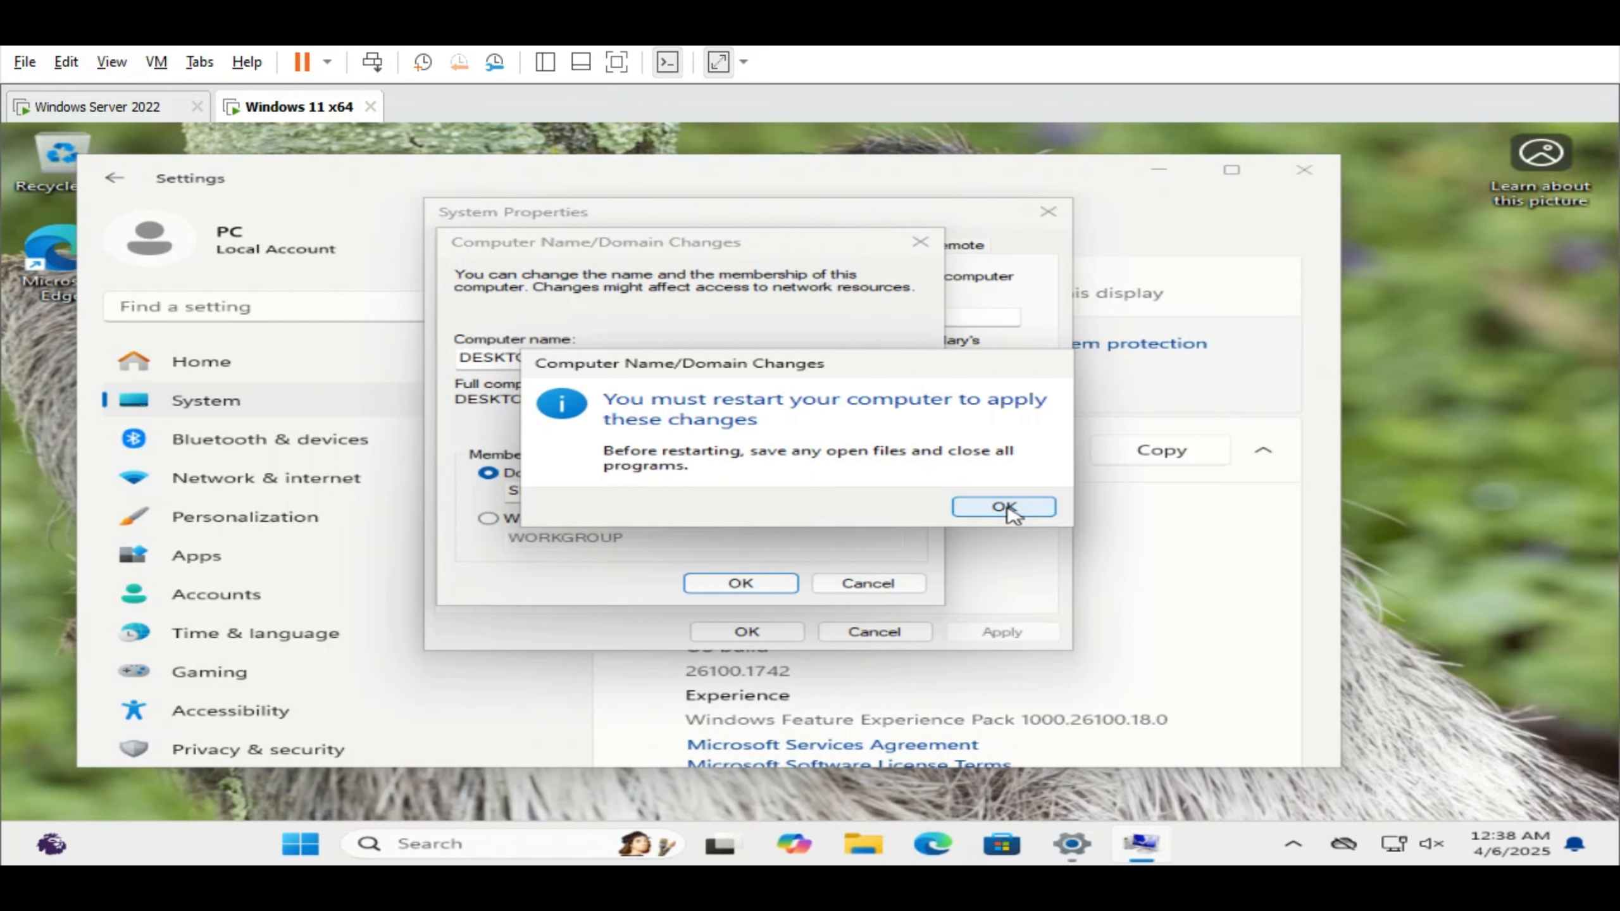
pyautogui.click(1004, 507)
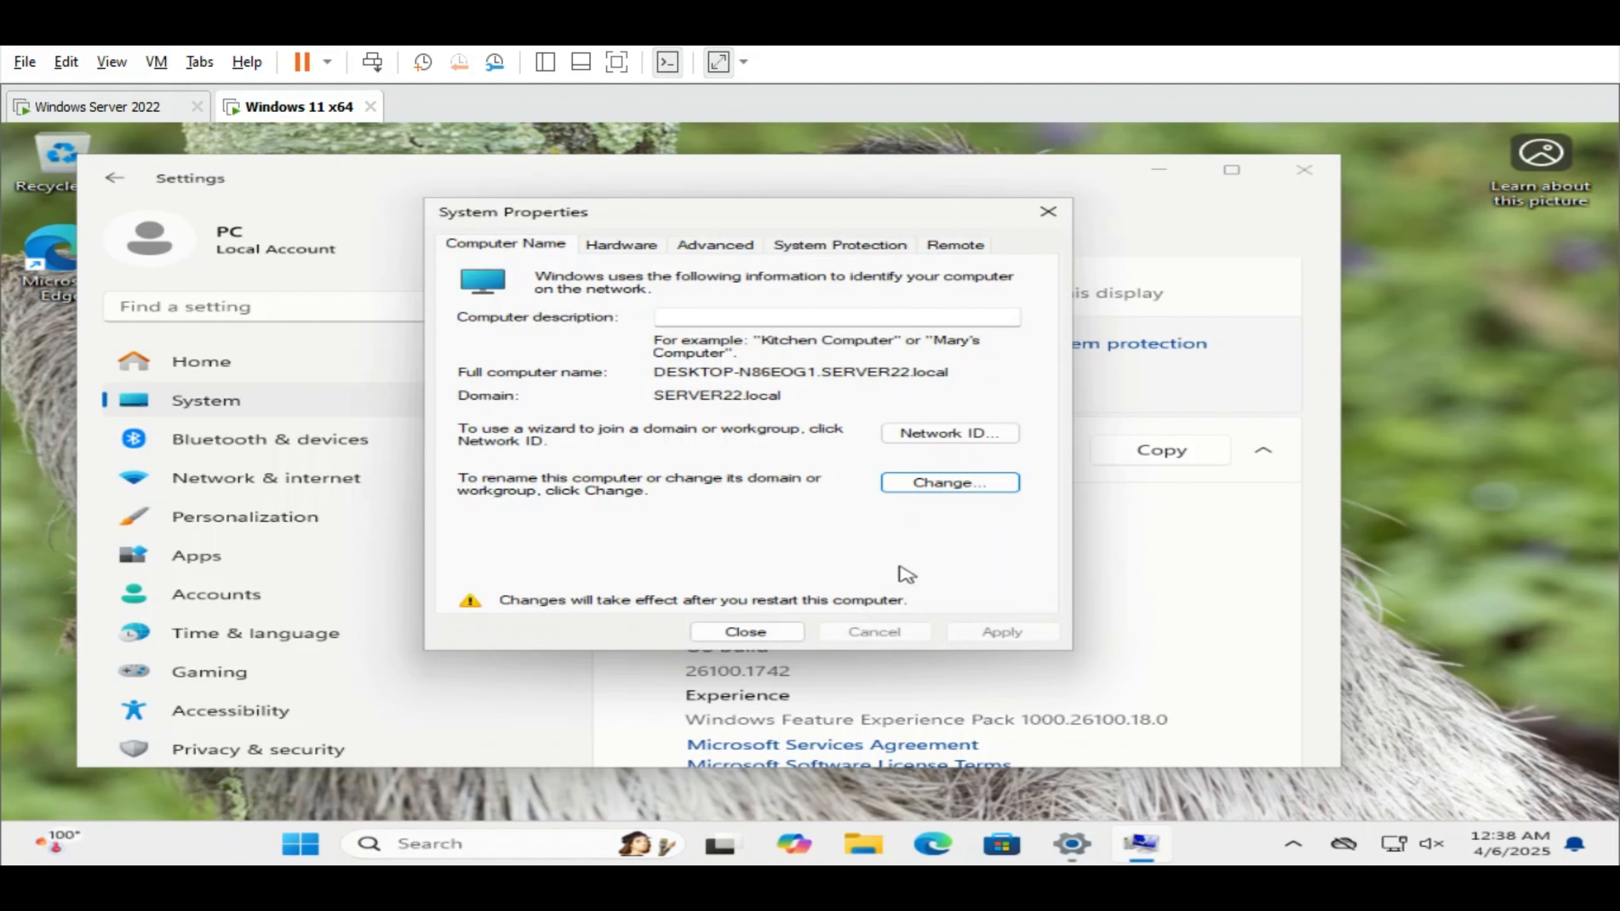
pyautogui.click(796, 630)
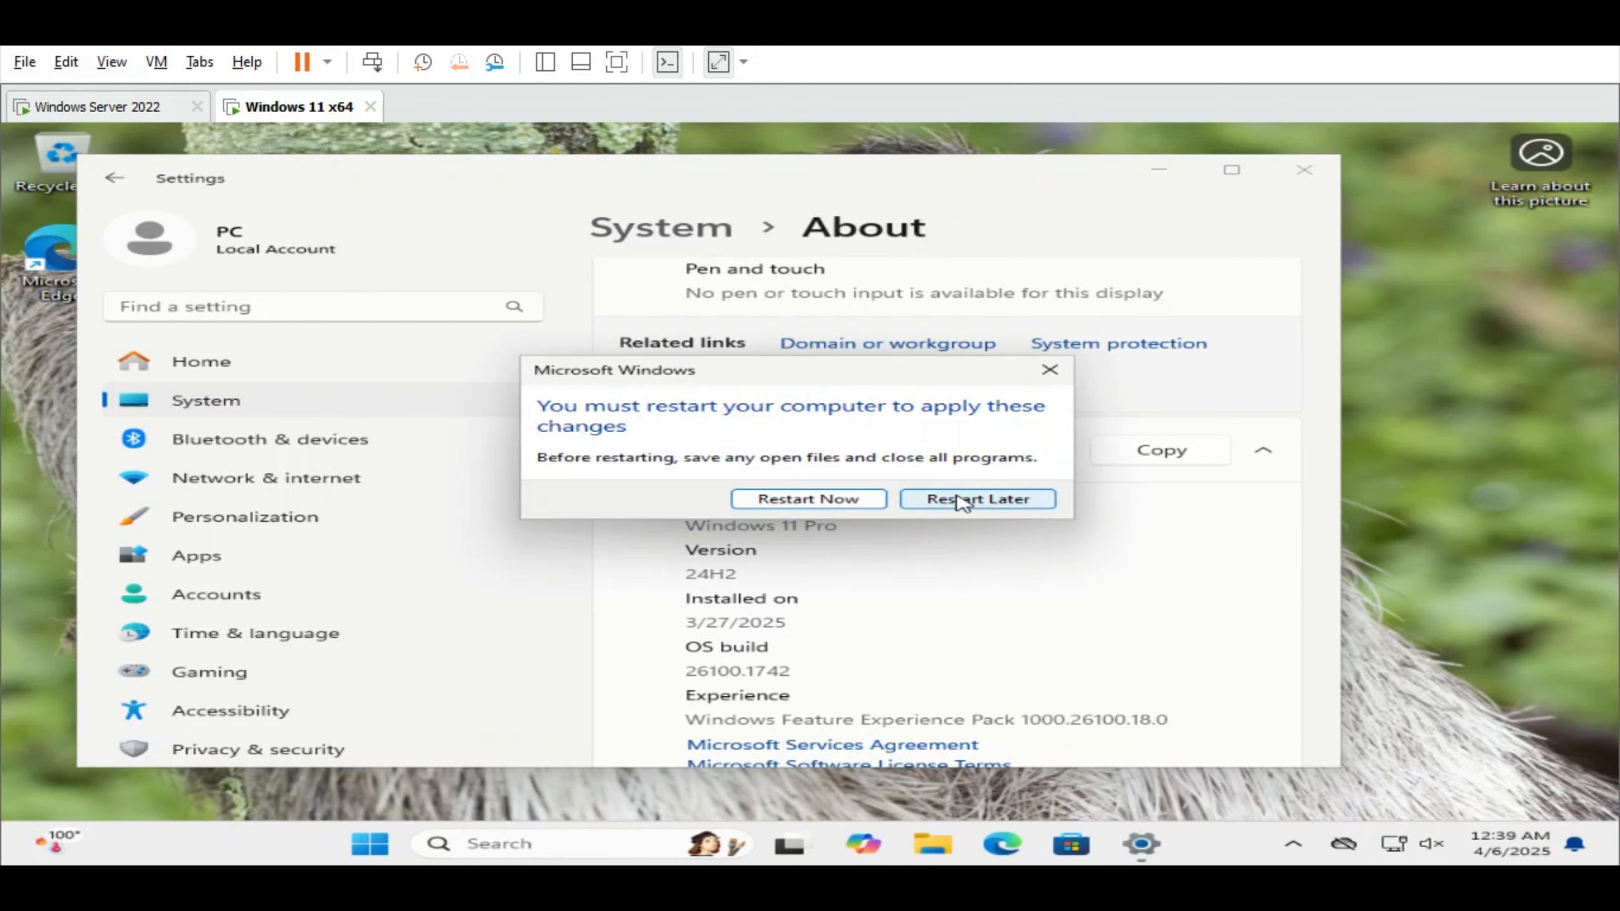
pyautogui.click(853, 500)
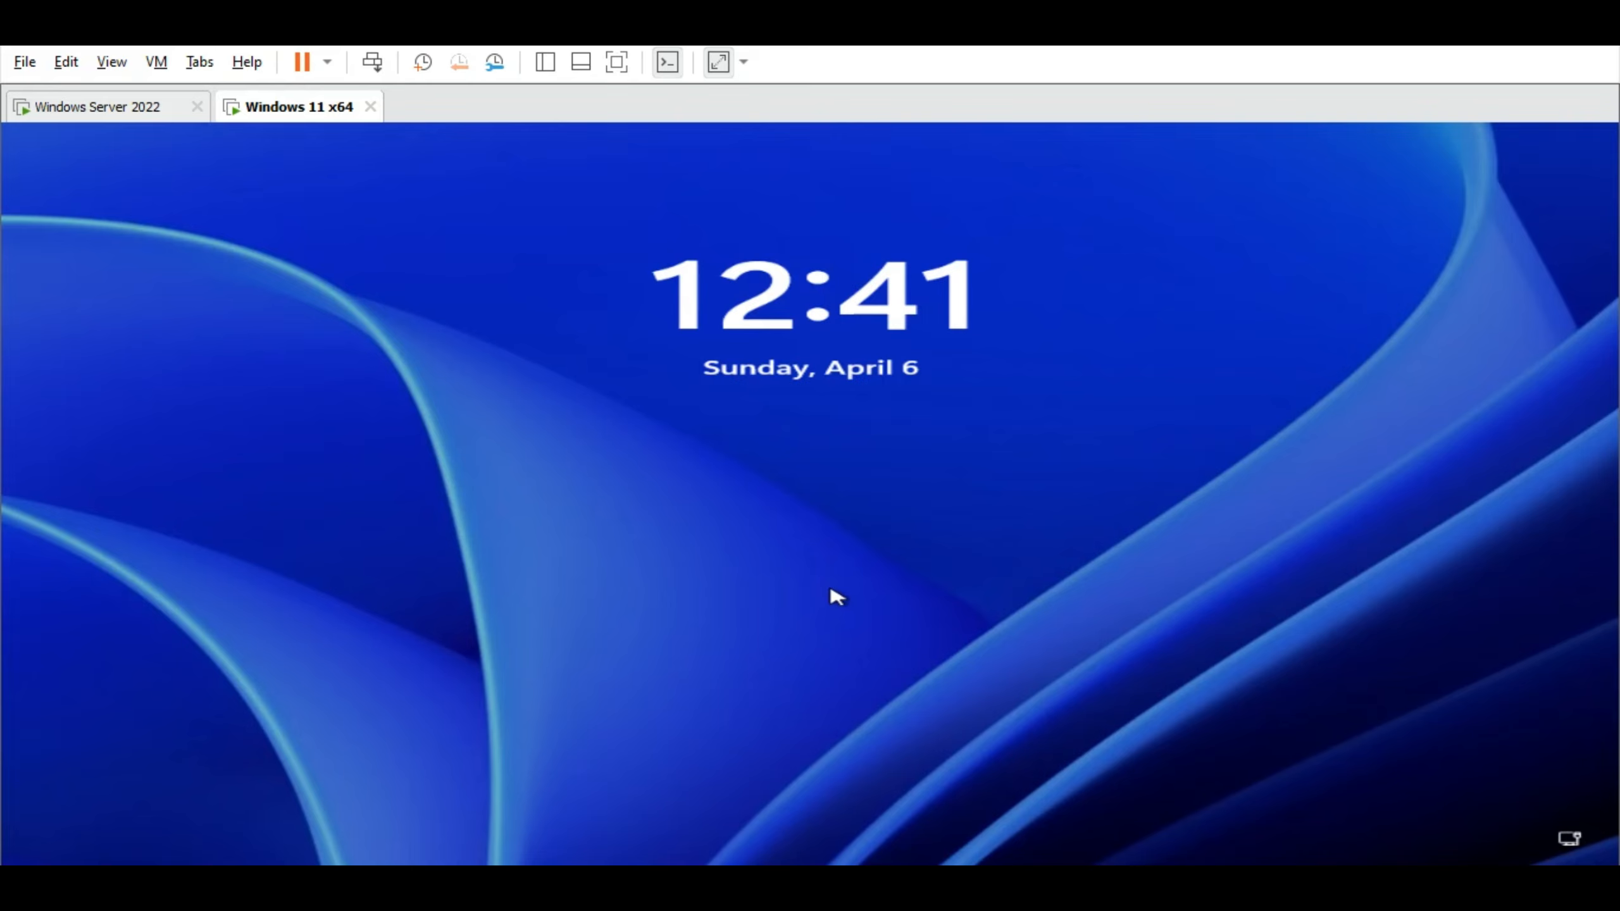
# Sign in to the SERVER22 domain as another user with the user name i.user and the account password.
pyautogui.click(539, 466)
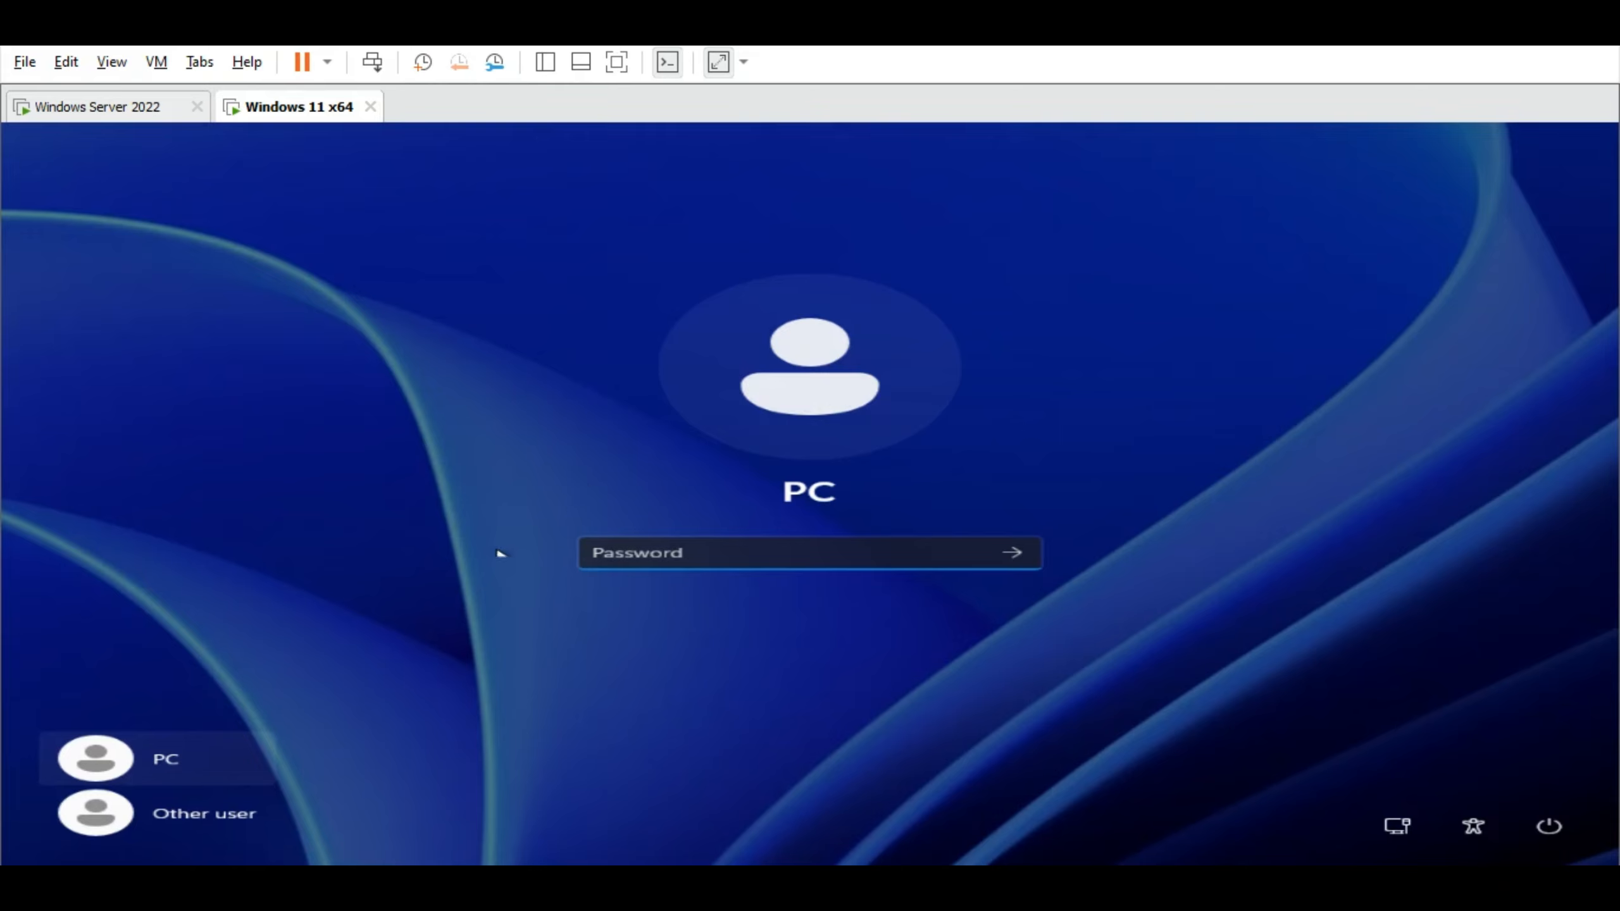
pyautogui.click(244, 824)
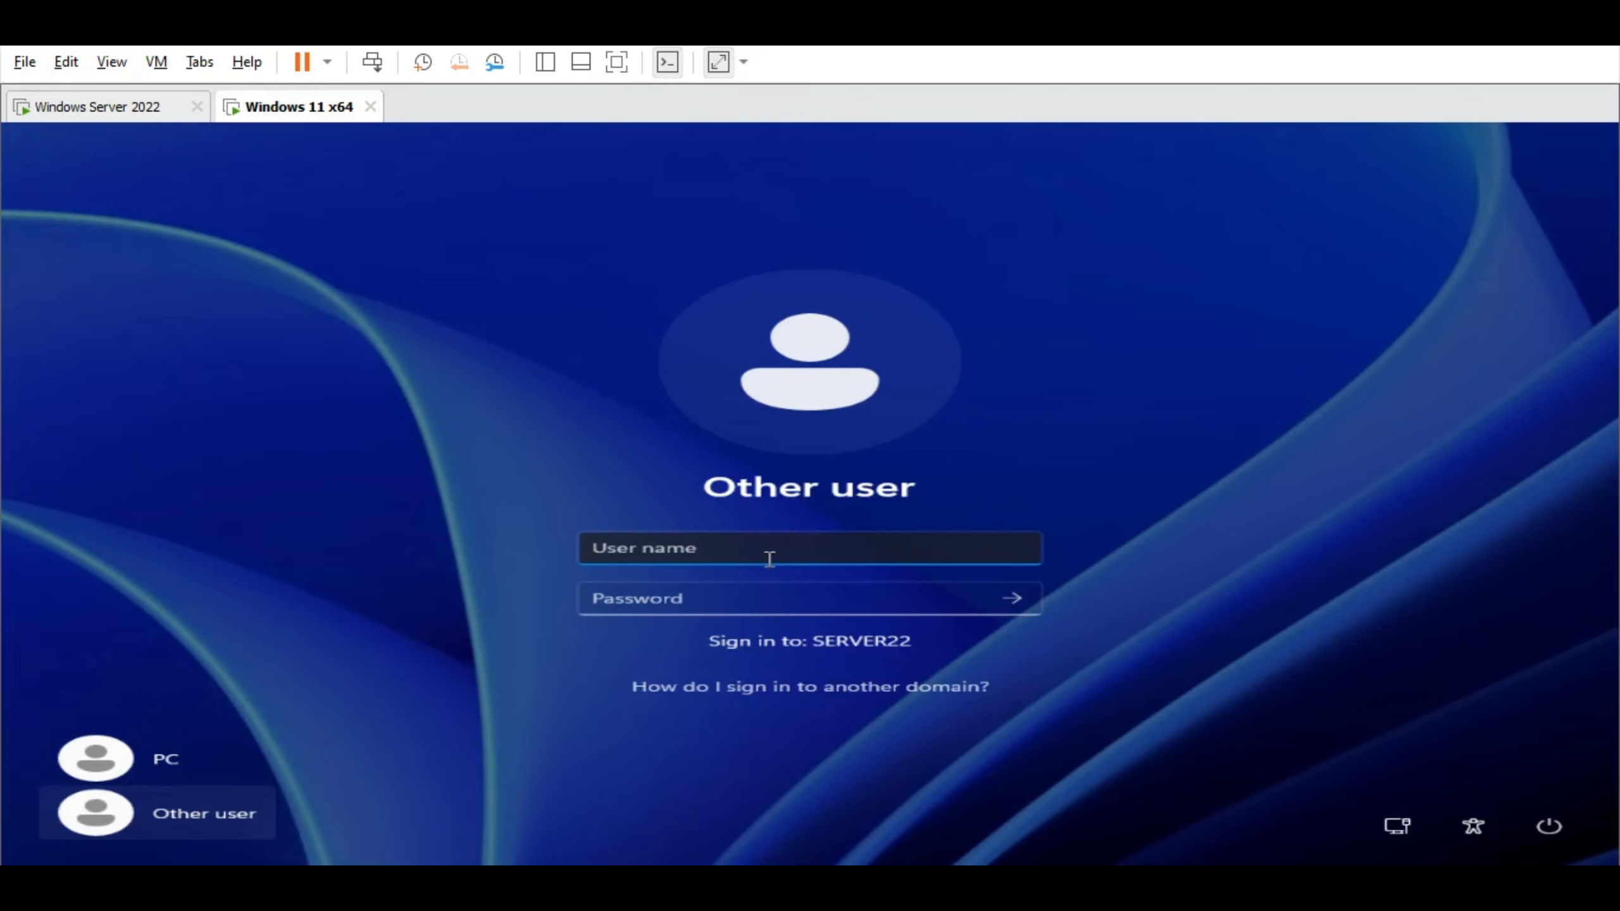
pyautogui.write('i.user')
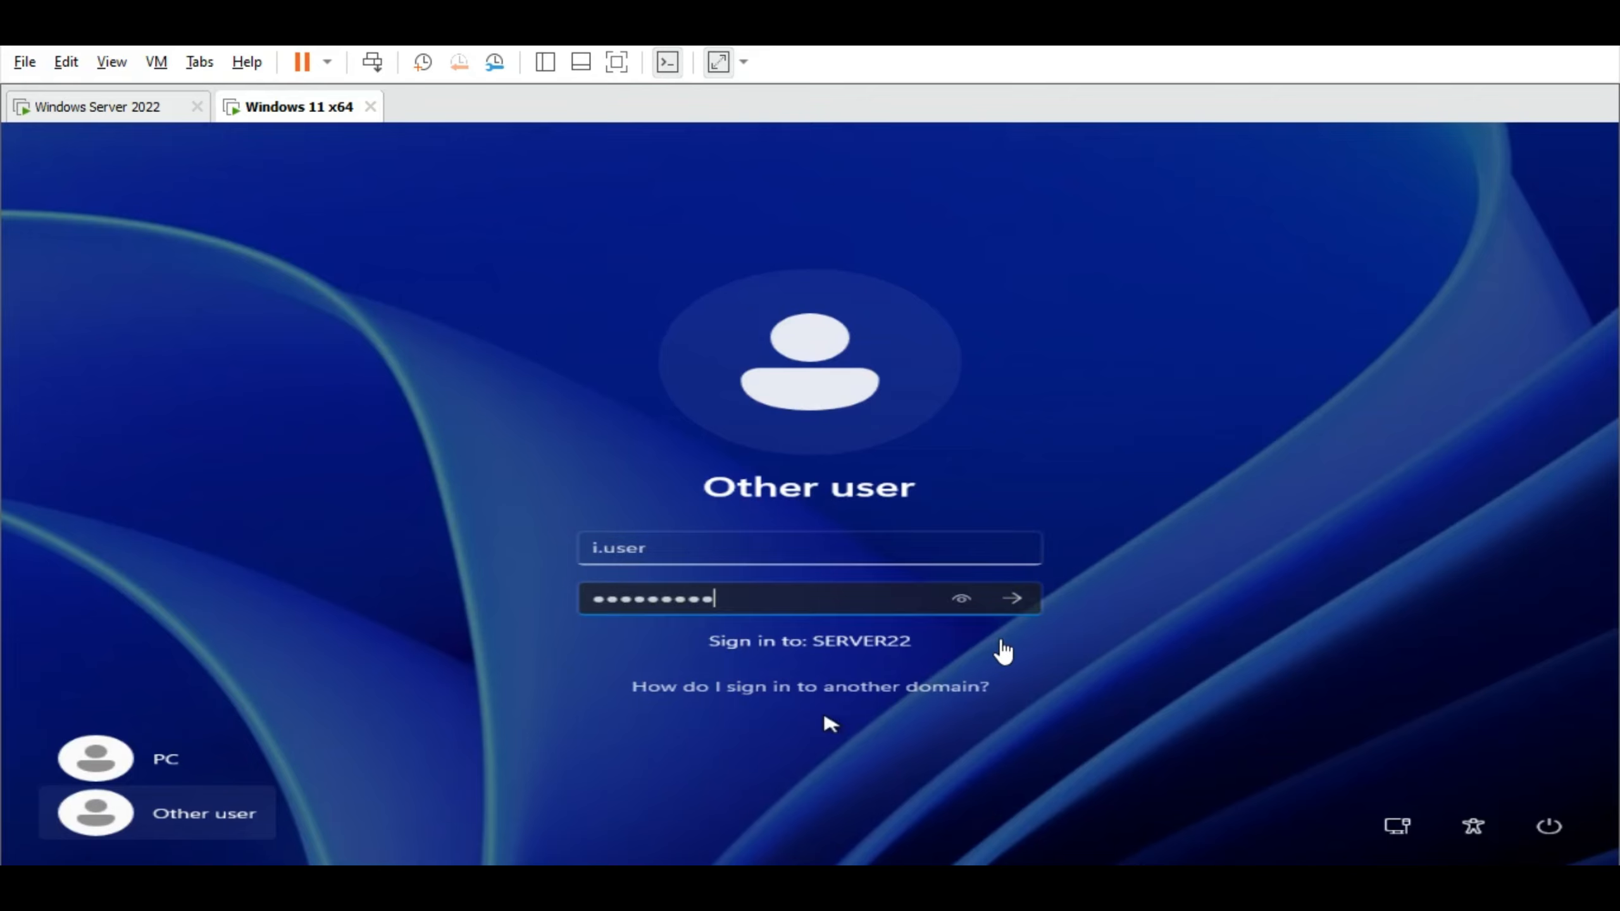
pyautogui.click(1019, 601)
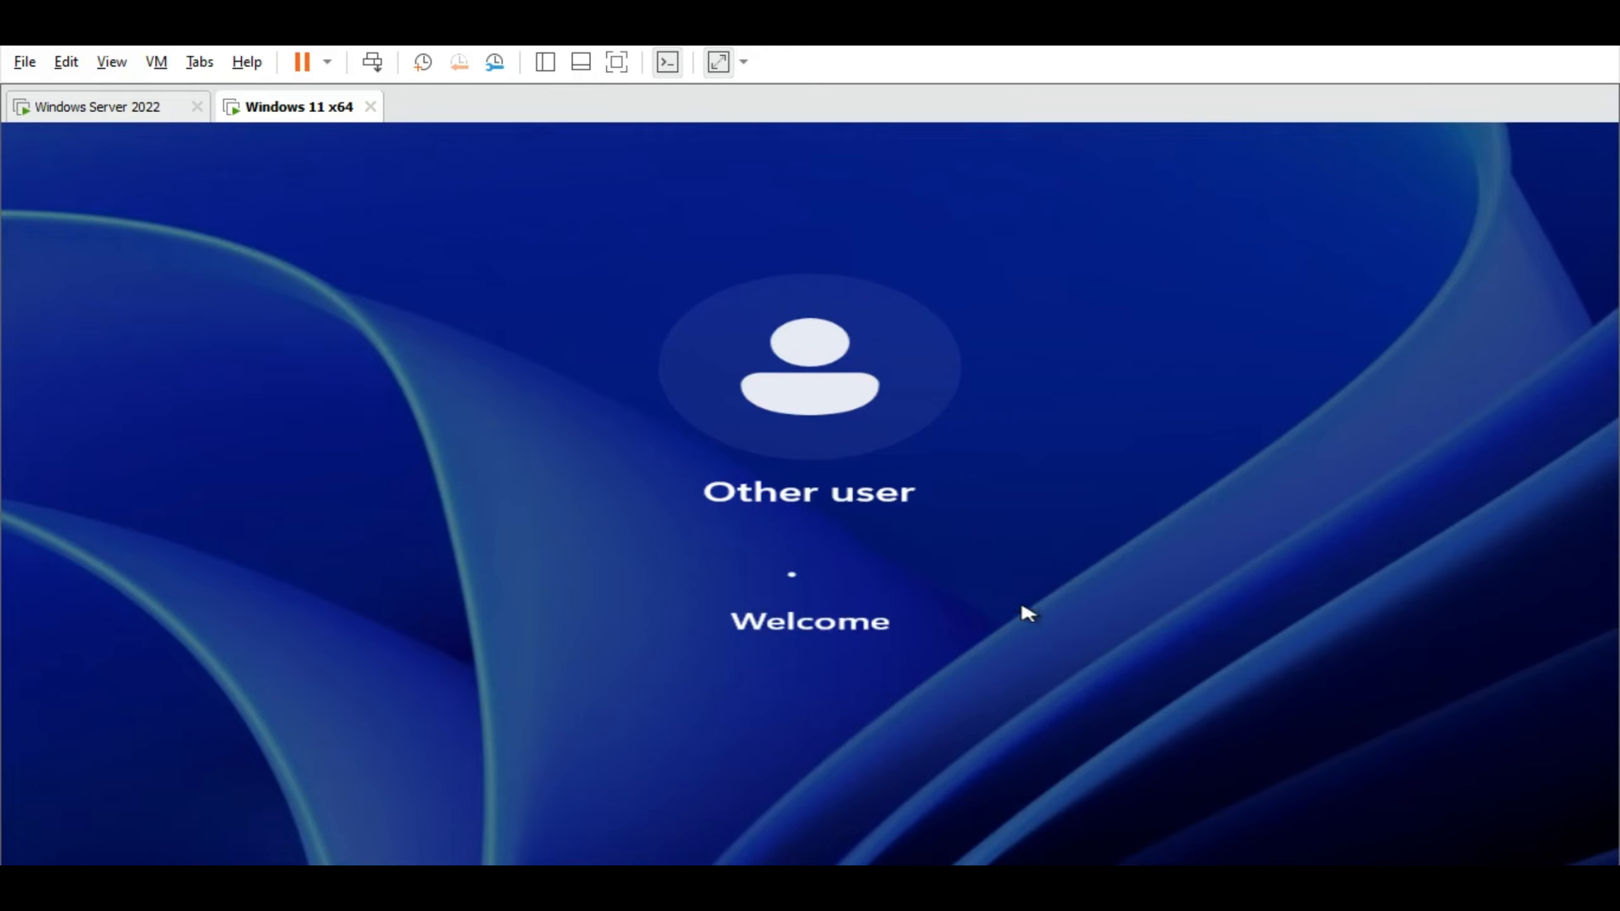